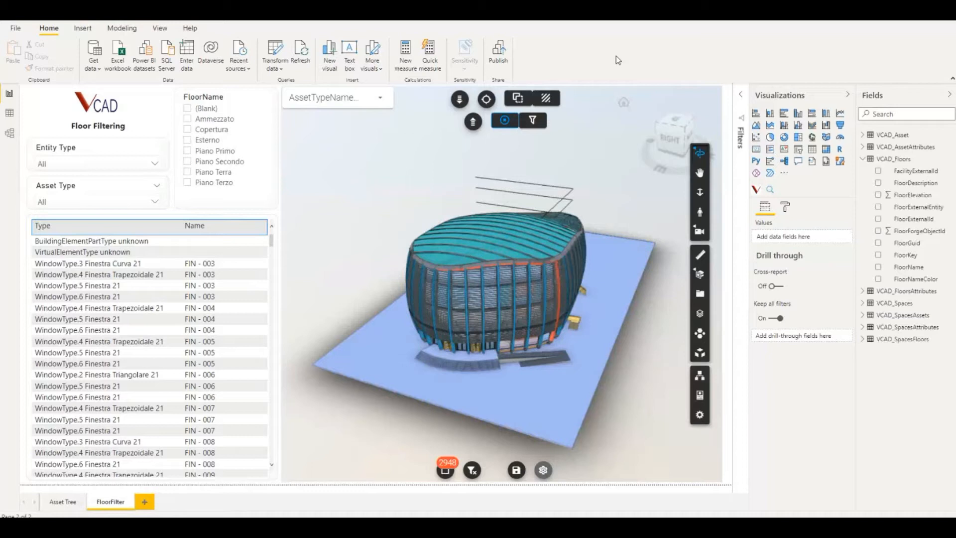
Examine the table relationships in the VCAD data model, including VCAD_Floors and VCAD_FloorsAttributes, and return to the report
click(9, 133)
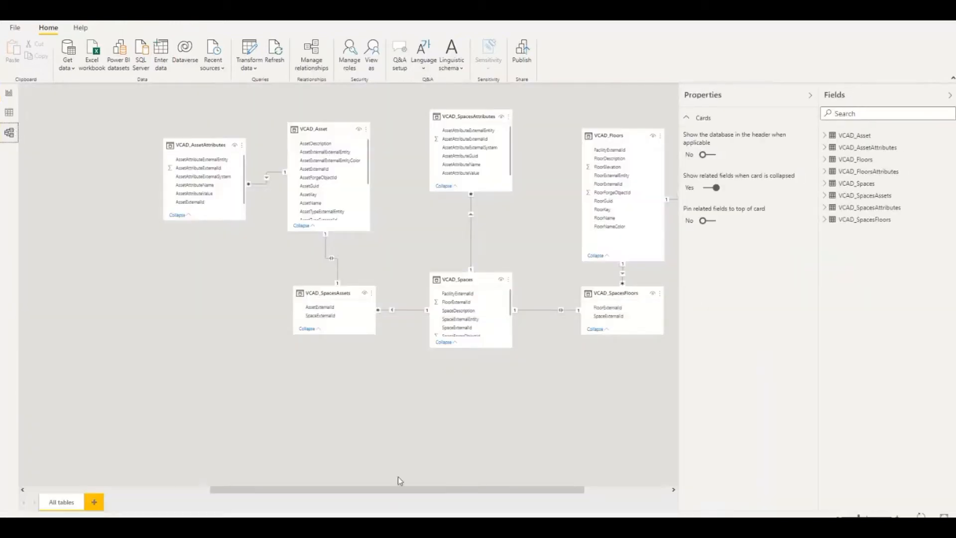
drag(399, 489, 476, 495)
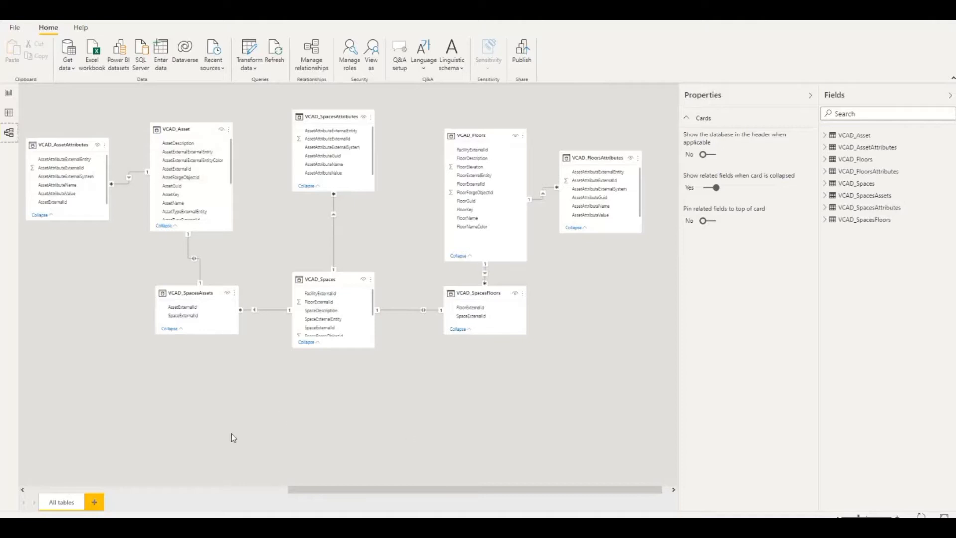
click(12, 95)
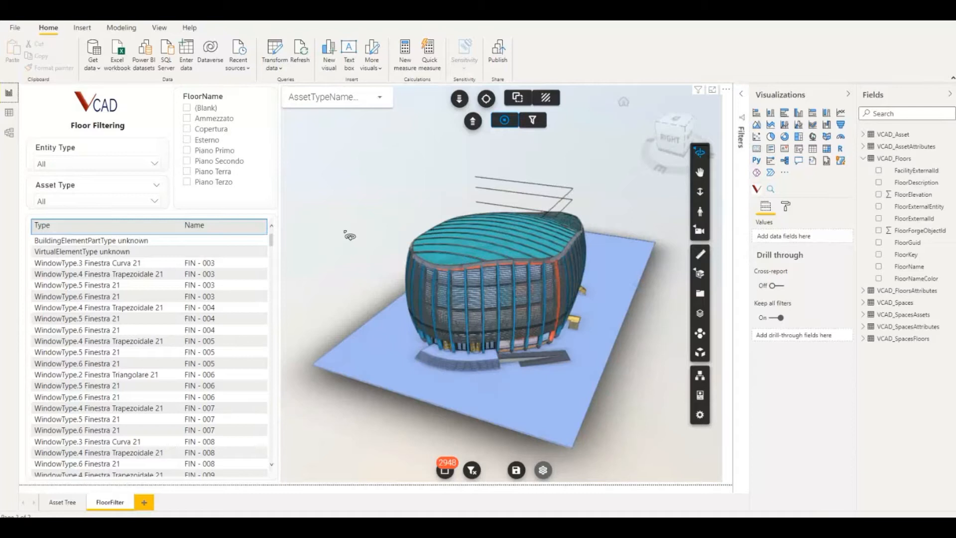
Enable the Floor Filter option in the 3D viewer visual's formatting and turn on its Use Level Id setting
click(734, 105)
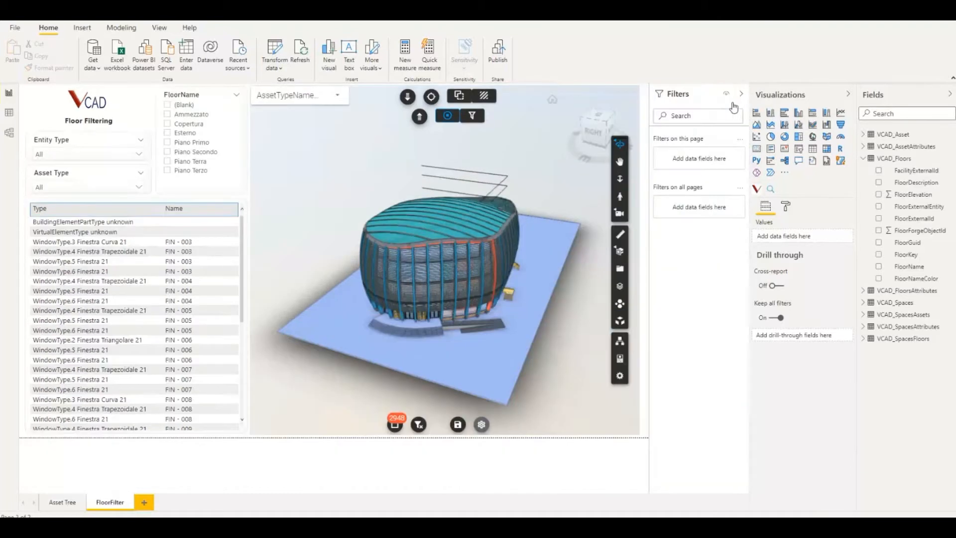
click(741, 96)
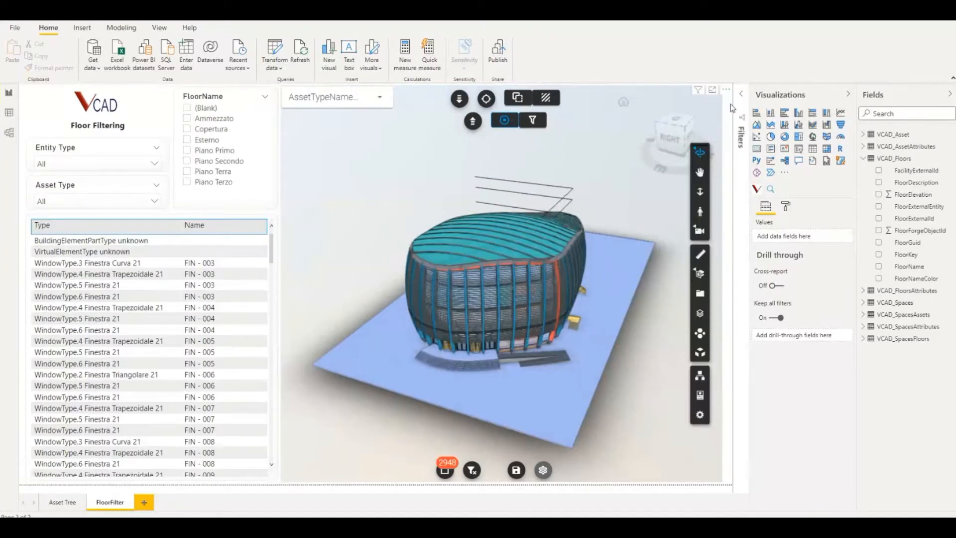
click(732, 108)
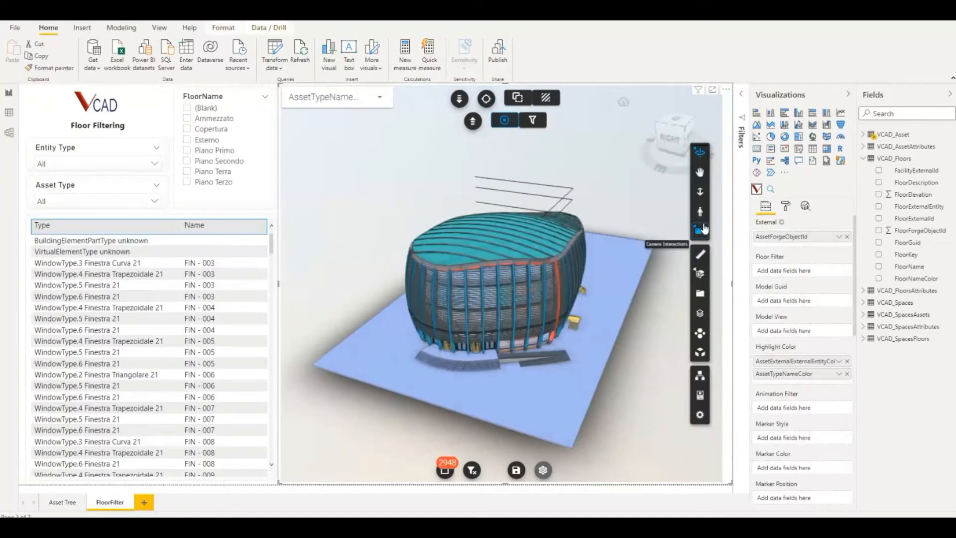
click(786, 206)
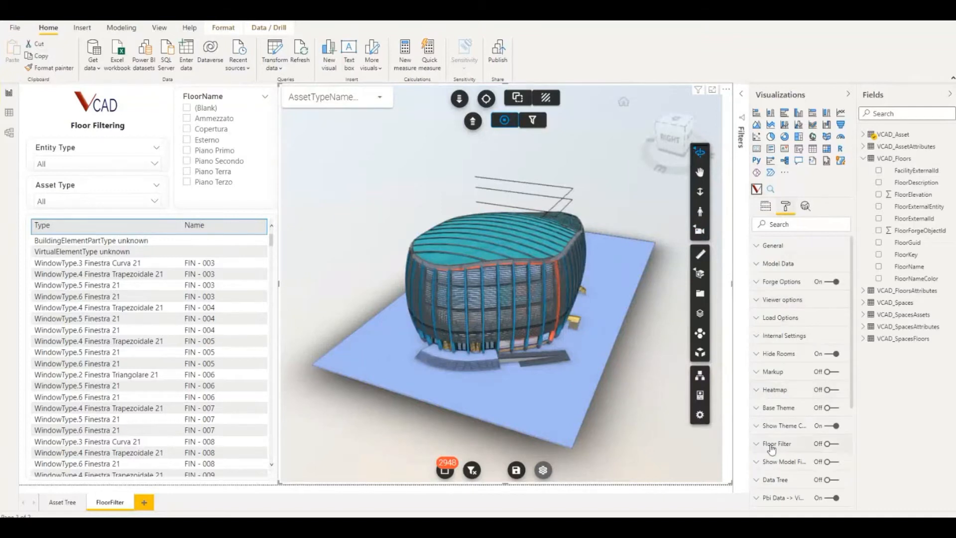
scroll(785, 450, down, 5)
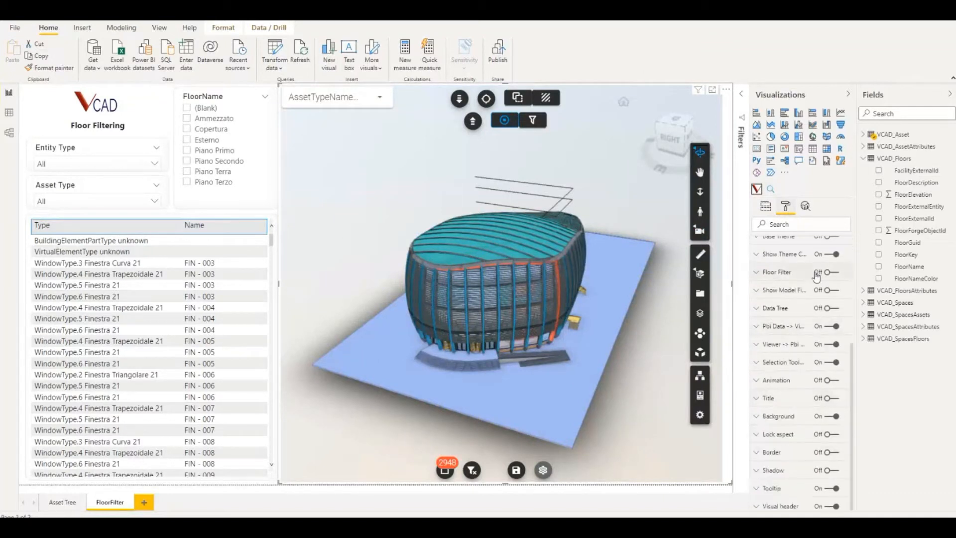
click(828, 273)
click(757, 273)
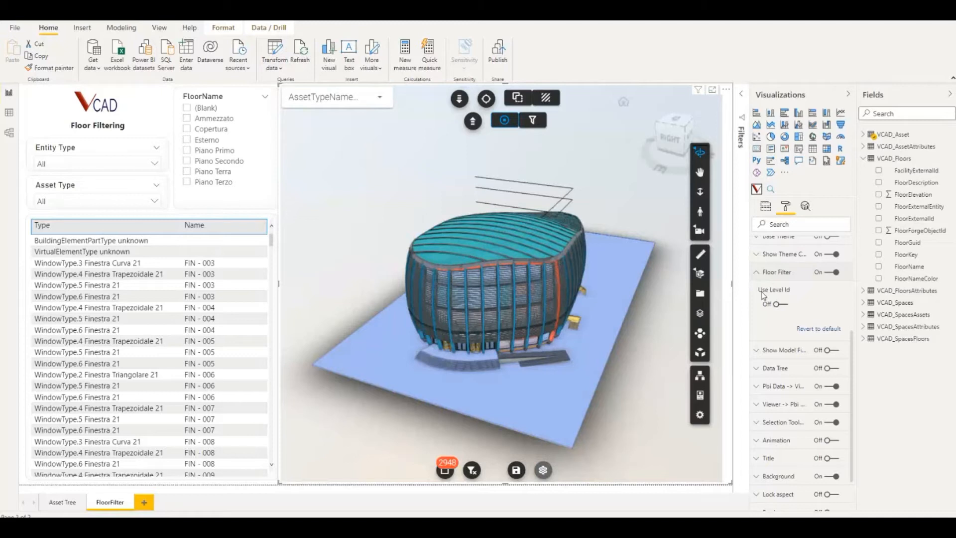
click(780, 307)
scroll(779, 309, up, 3)
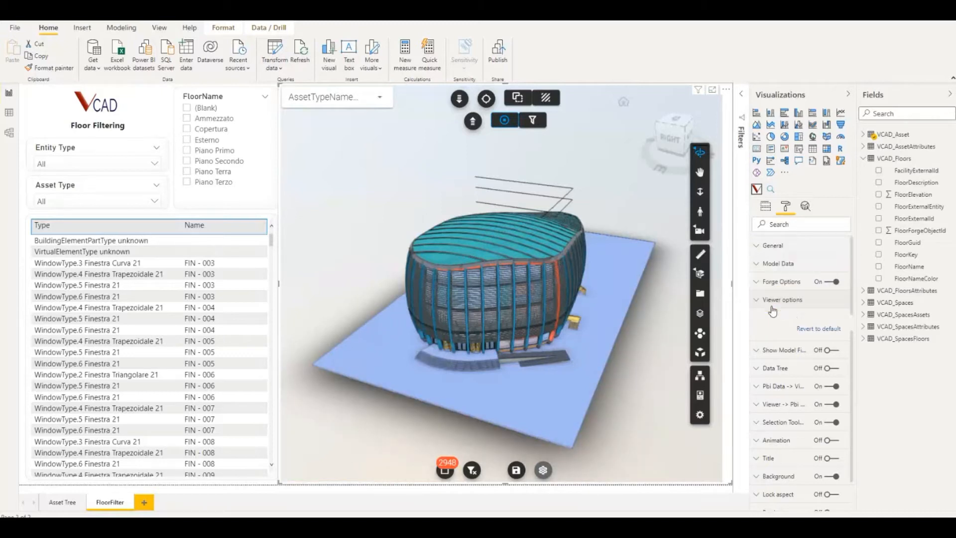
Assign FloorForgeObjectId from VCAD_Floors to the viewer visual's Floor Filter field
click(769, 211)
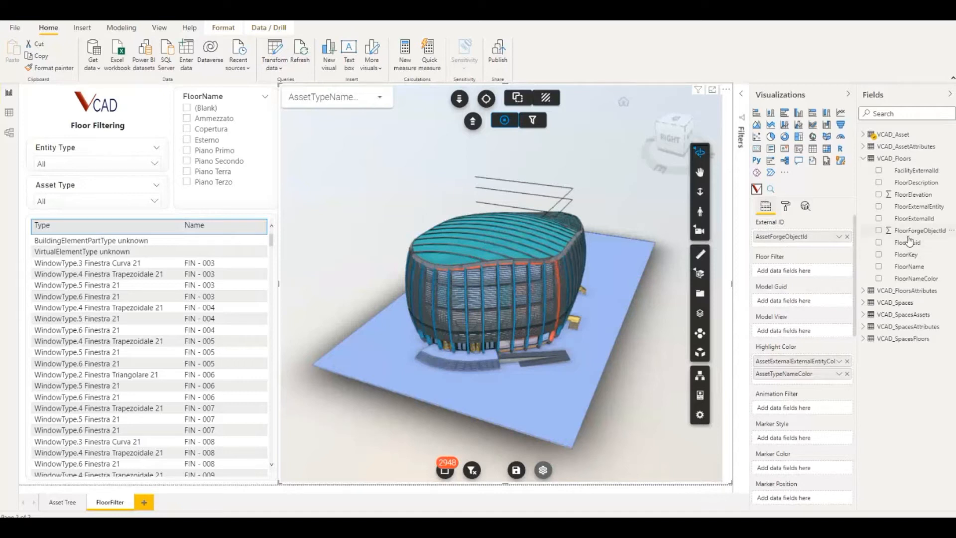
drag(910, 238, 801, 275)
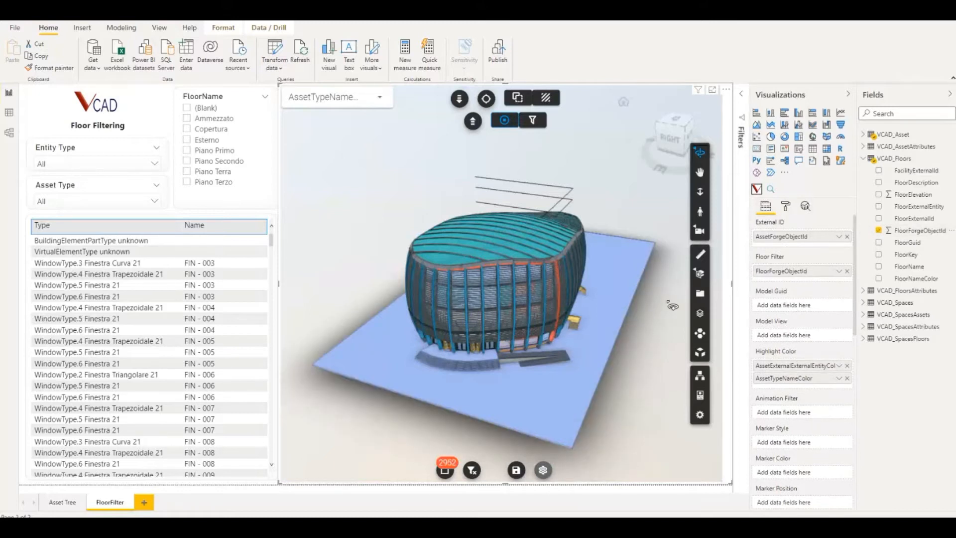
Filter the report by Piano Primo, Piano Secondo, Piano Terra and Piano Terzo in turn, ending on Piano Terra
click(187, 151)
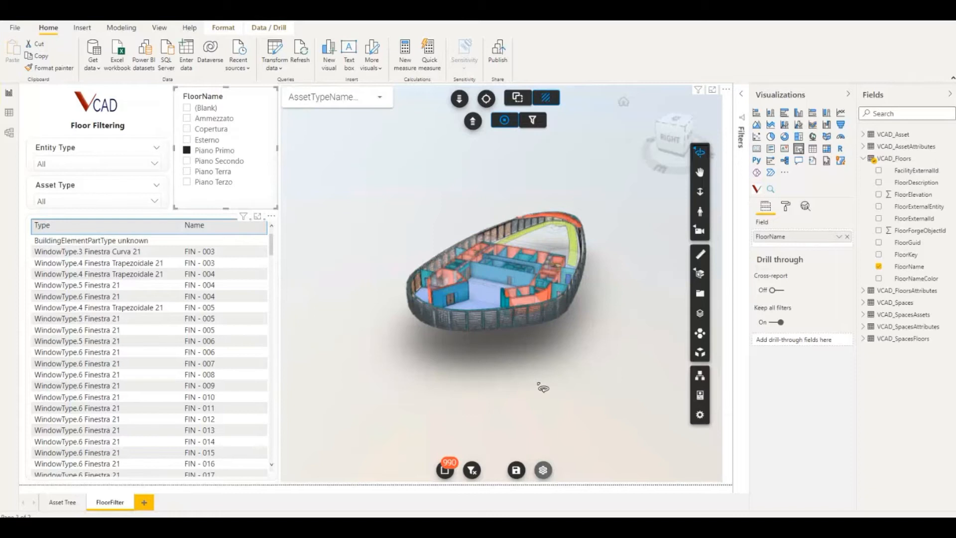
click(189, 162)
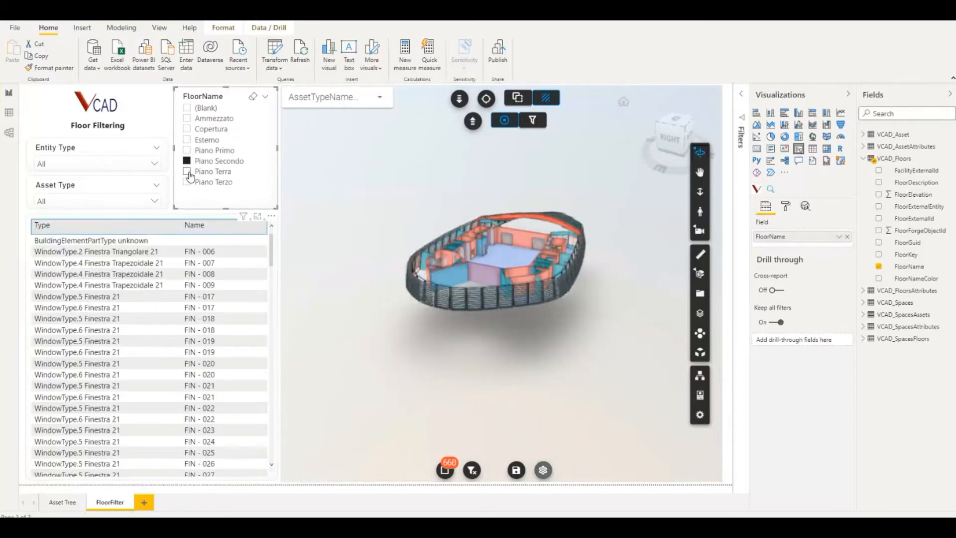
click(188, 171)
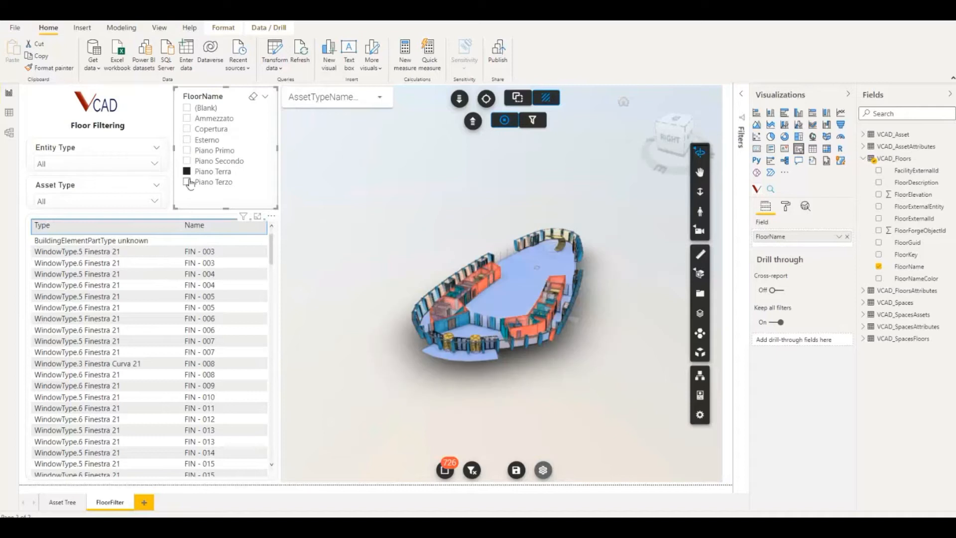
click(188, 182)
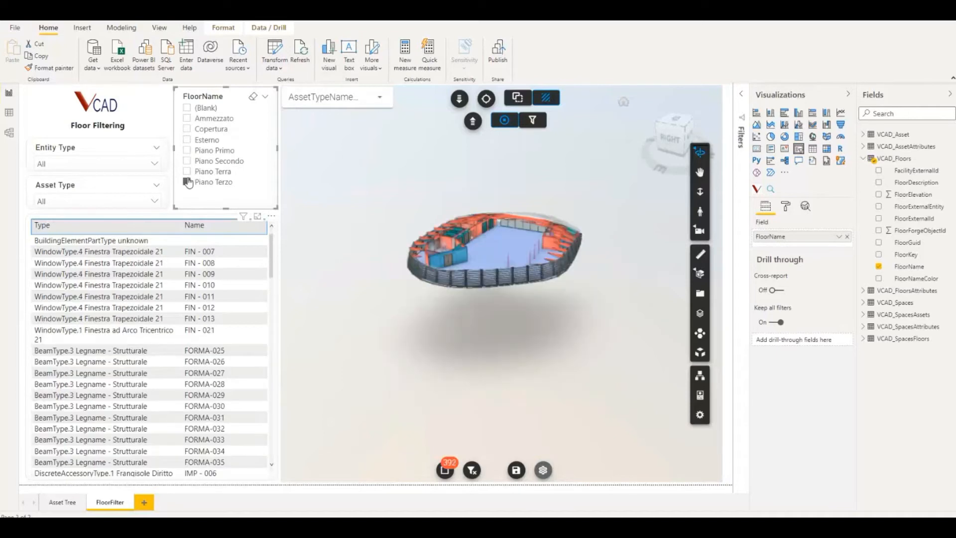
click(186, 172)
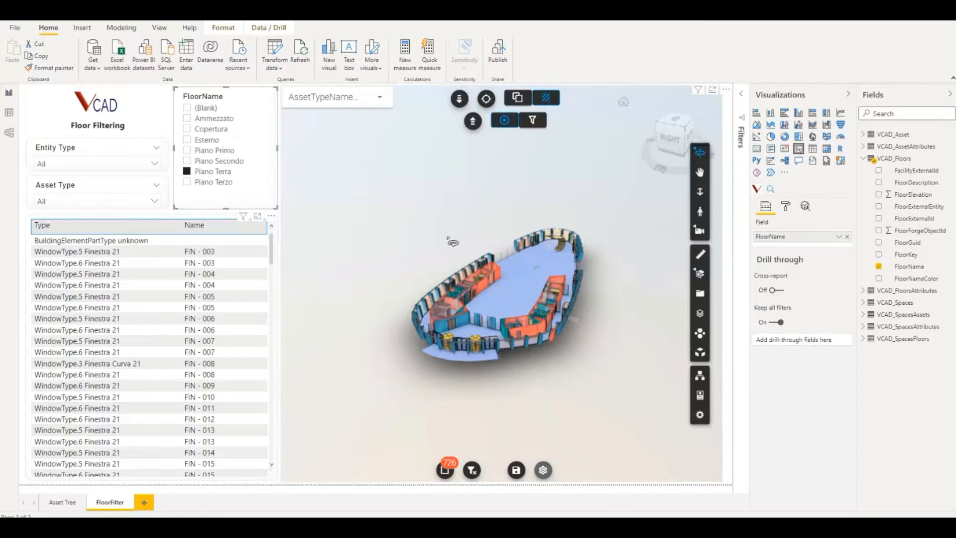
Check which floor is active in the 3D viewer's Levels list and close the list
click(699, 319)
scroll(603, 288, down, 3)
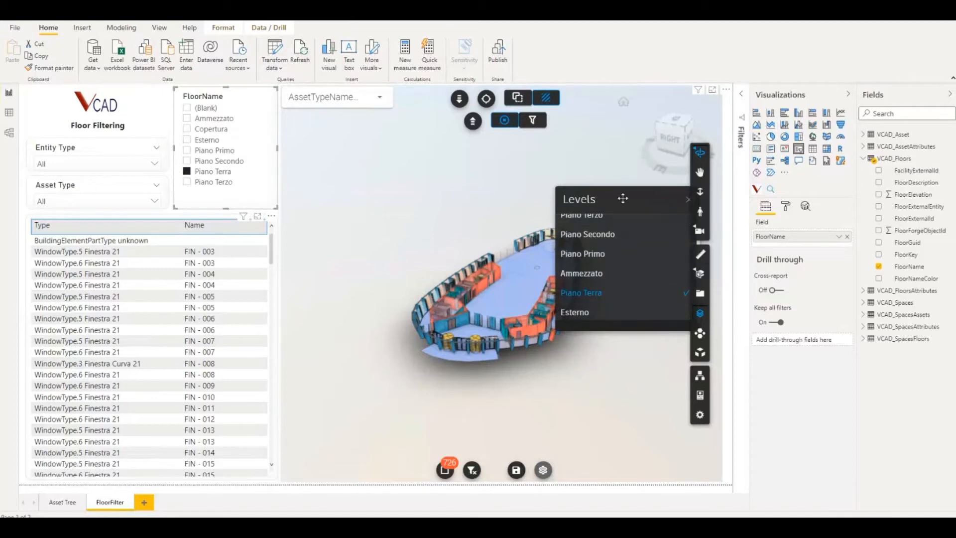
drag(622, 198, 597, 199)
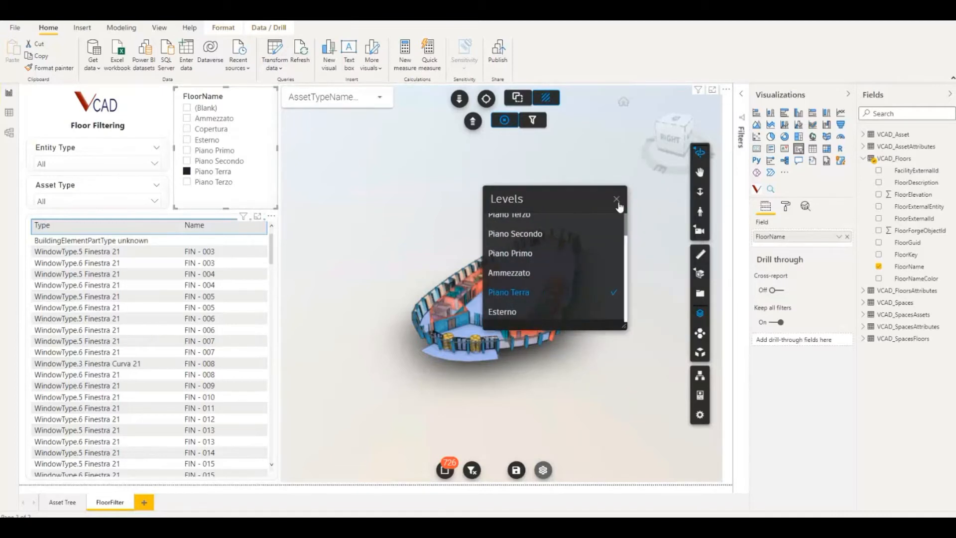
click(617, 202)
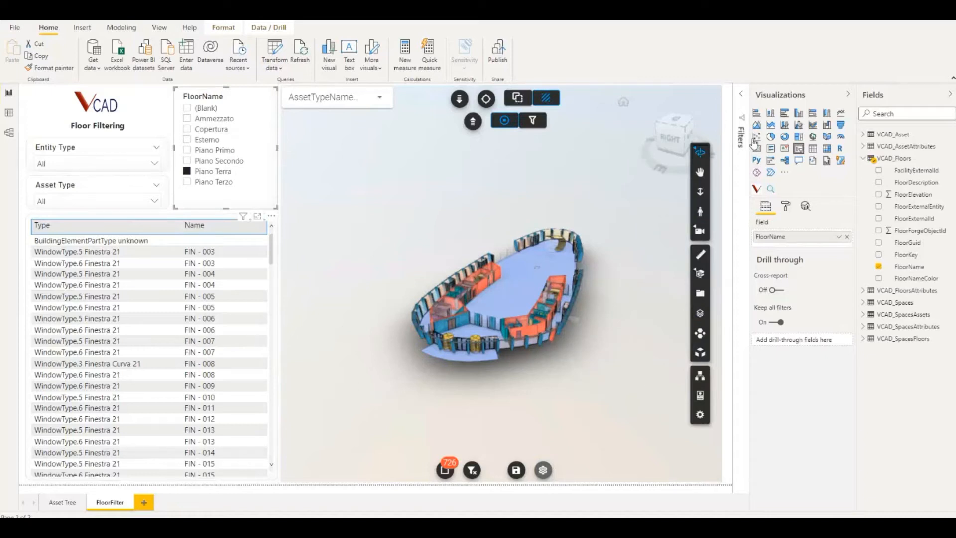
Turn off Use Level Id in the 3D viewer visual's Floor Filter formatting options
click(733, 106)
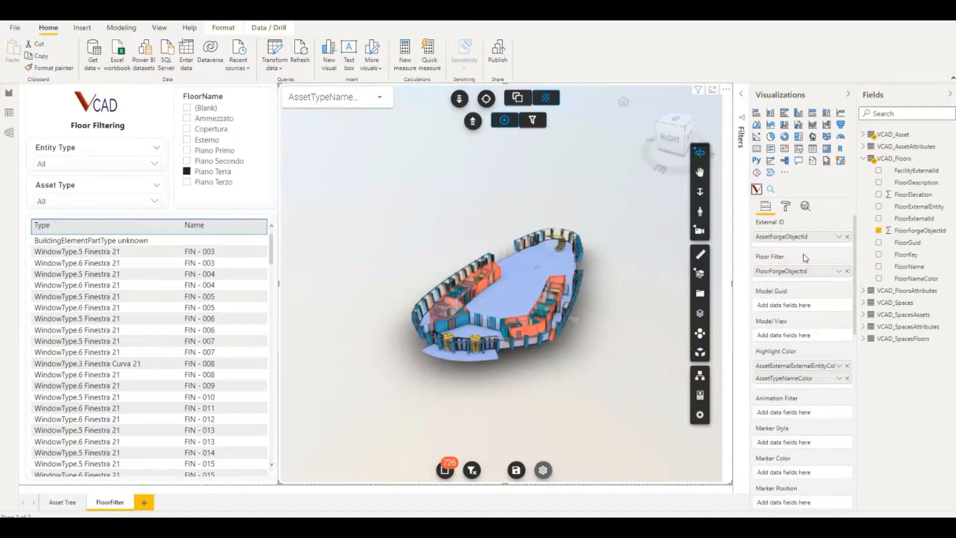
click(786, 207)
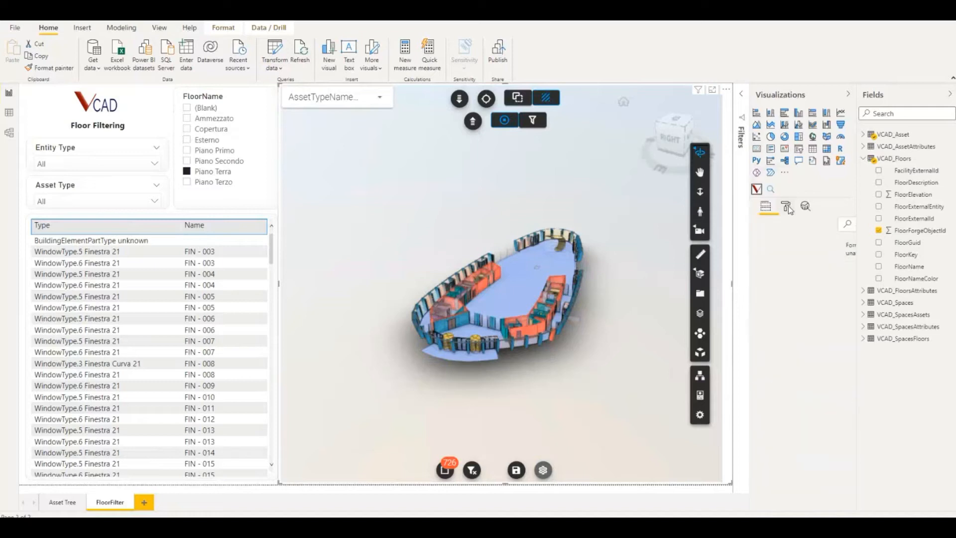
scroll(787, 363, down, 2)
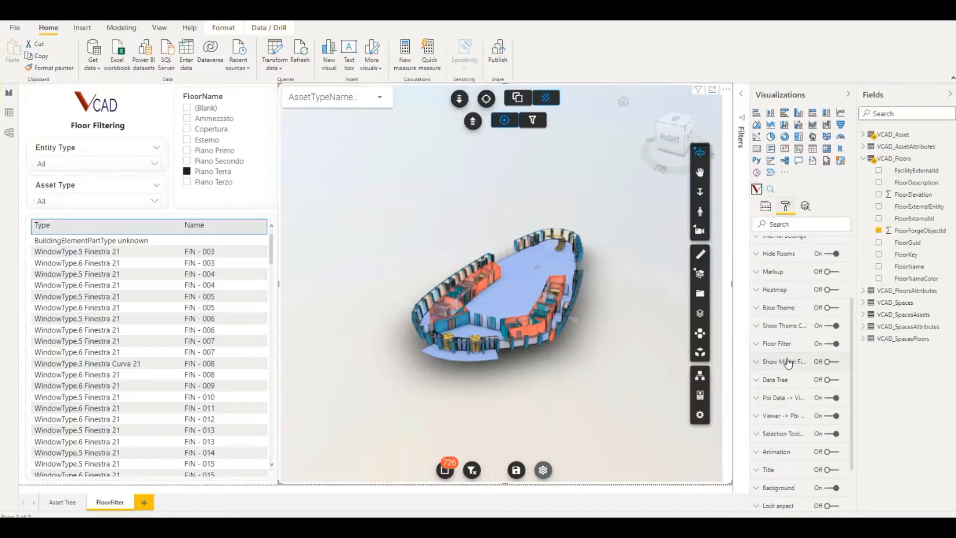
click(757, 345)
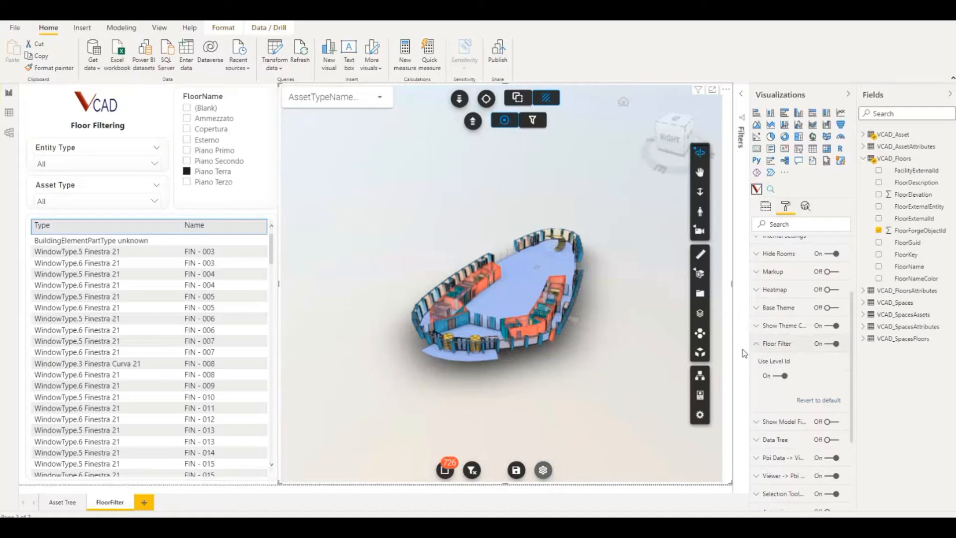
click(780, 379)
click(760, 344)
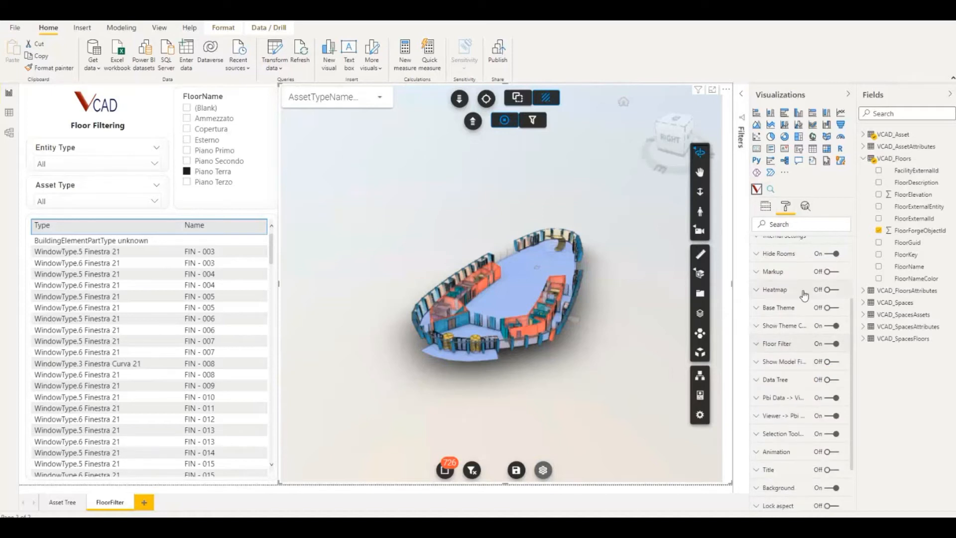
scroll(792, 291, up, 1)
Replace FloorForgeObjectId with FloorName in the viewer visual's Floor Filter field
click(766, 207)
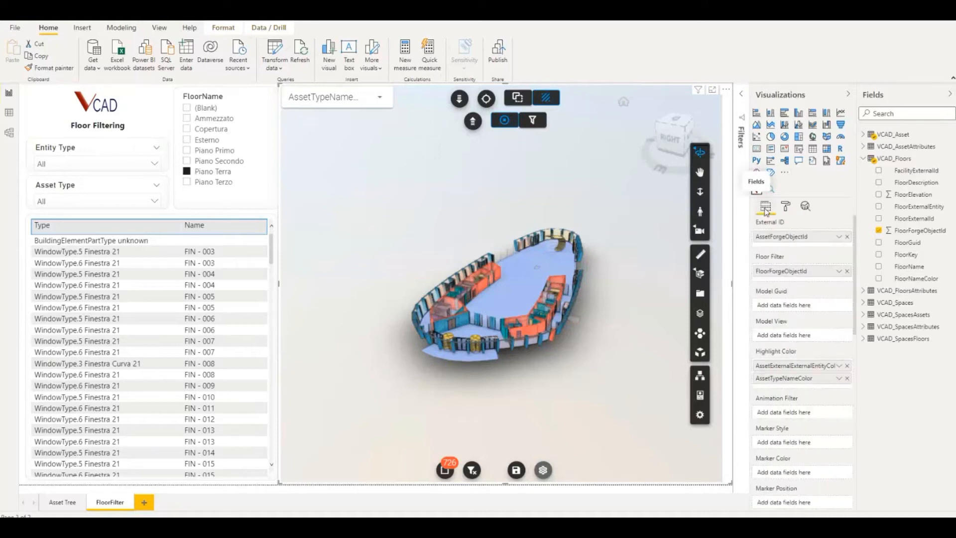
click(847, 271)
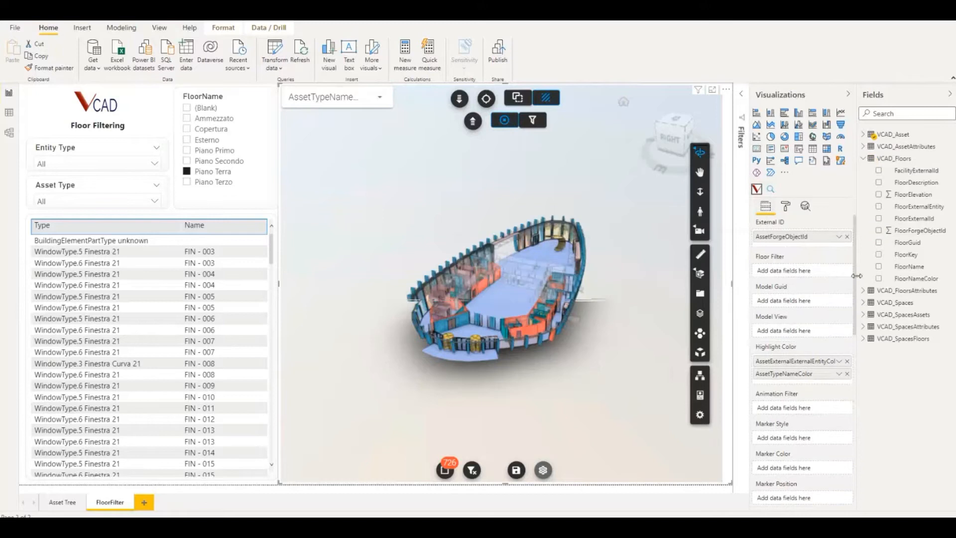
drag(910, 273, 804, 277)
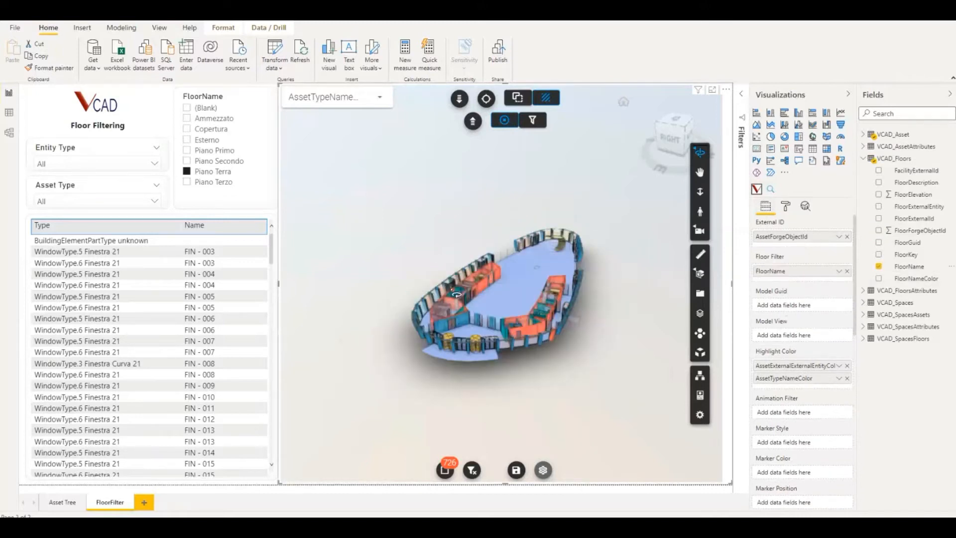
Filter the report by Piano Terzo and then Piano Secondo, and inspect the isolated floor in 3D from above
click(188, 182)
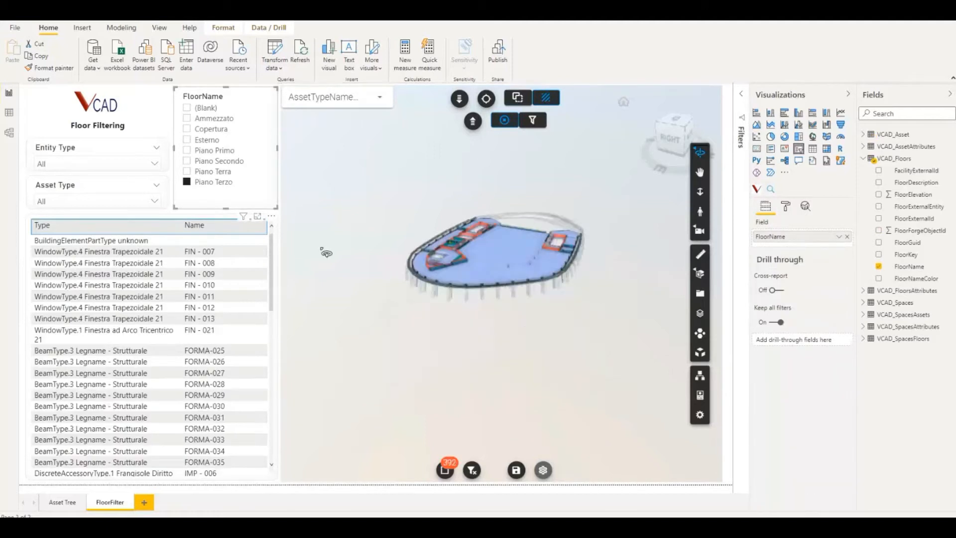
click(192, 164)
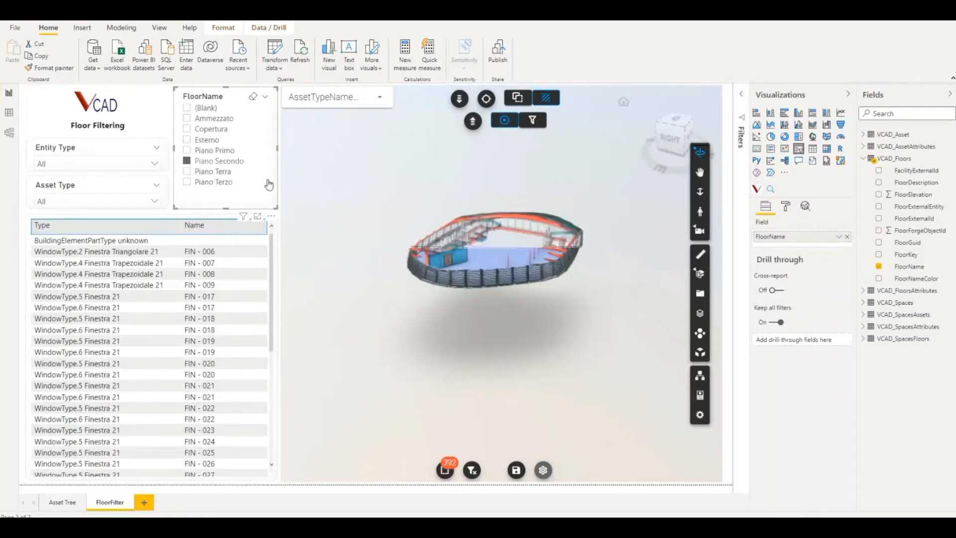
drag(555, 343, 545, 362)
drag(589, 339, 560, 330)
scroll(559, 330, up, 10)
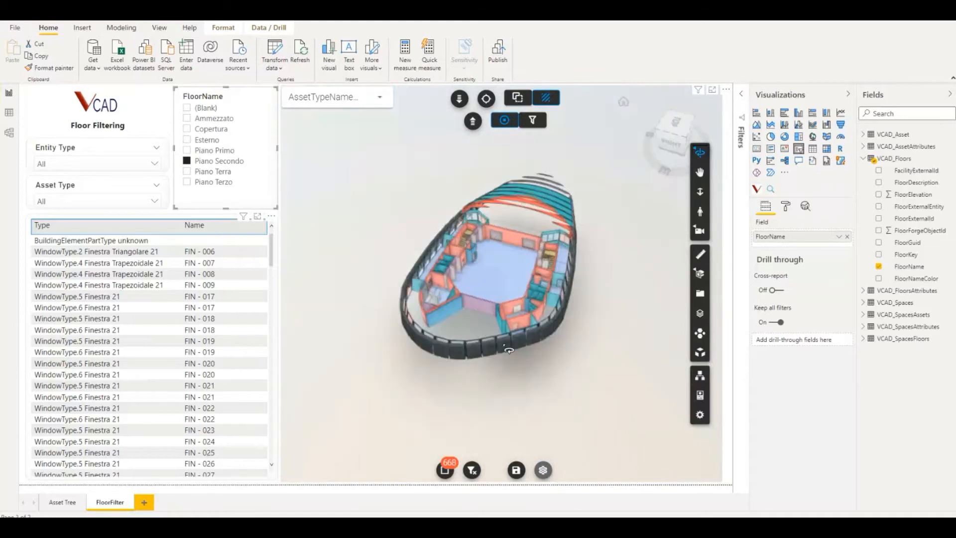
scroll(504, 301, down, 4)
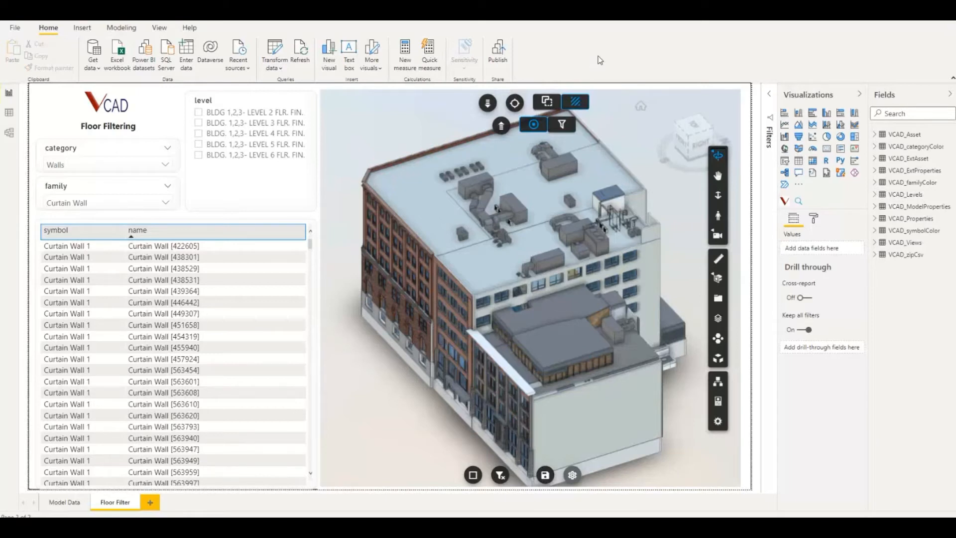
Open the second report's data model and move the VCAD_Levels table slightly higher, between VCAD_categoryColor and VCAD_symbolColor
click(9, 133)
drag(262, 492, 306, 492)
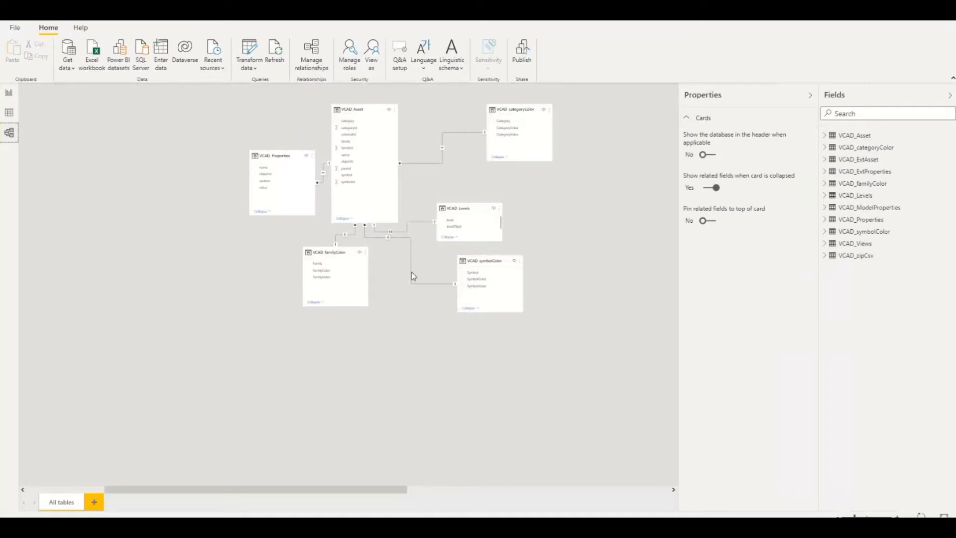
click(471, 209)
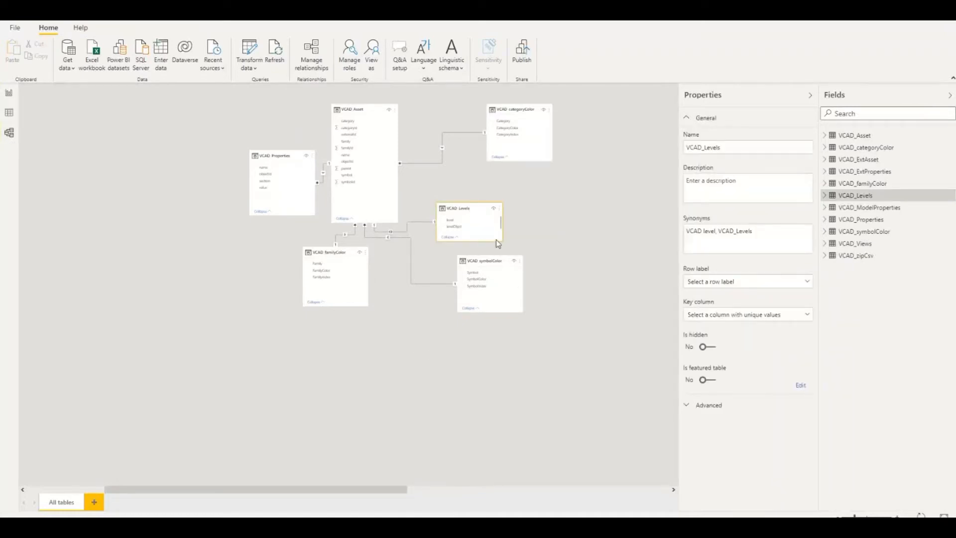
drag(475, 208, 485, 192)
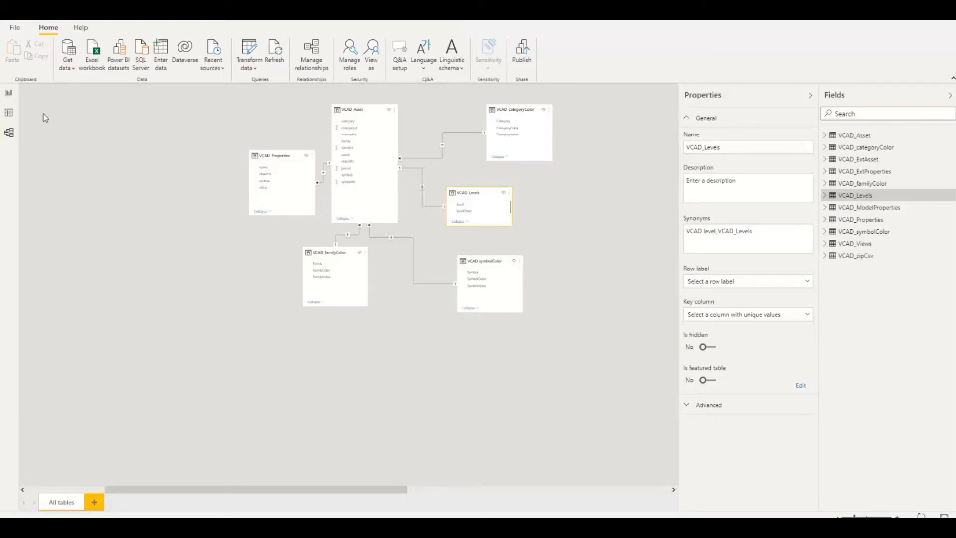
Return to the report page and examine the model's level names in the 3D viewer's enlarged Levels list
click(11, 94)
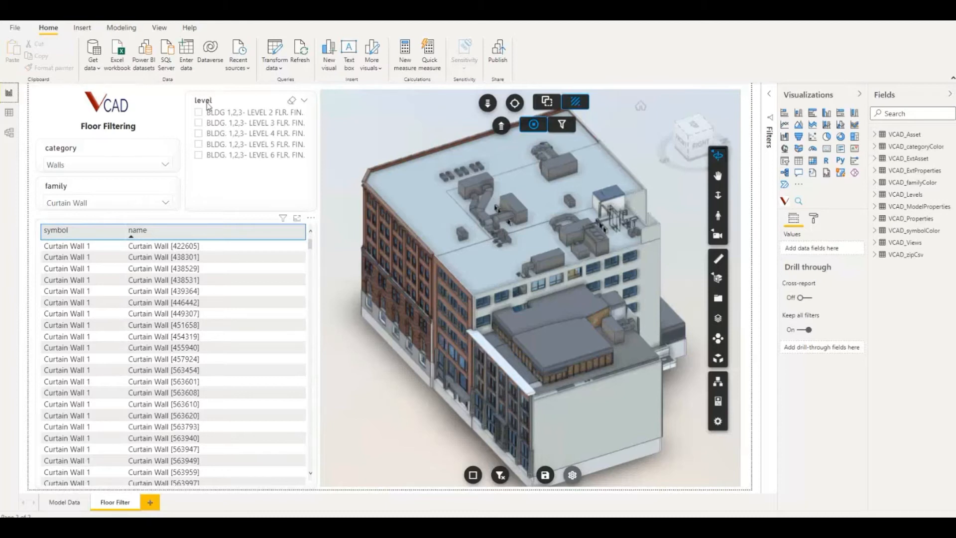
click(720, 319)
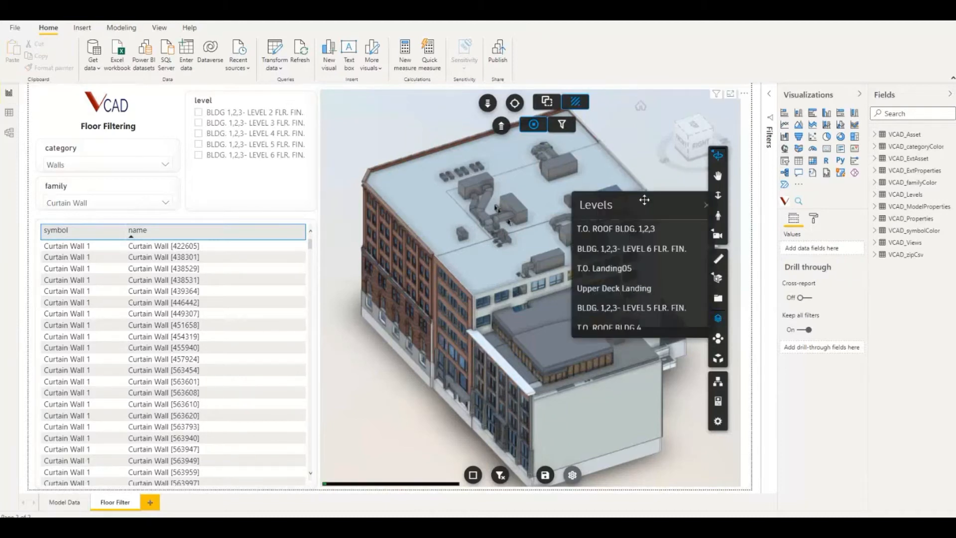
drag(641, 199, 469, 192)
drag(518, 322, 553, 375)
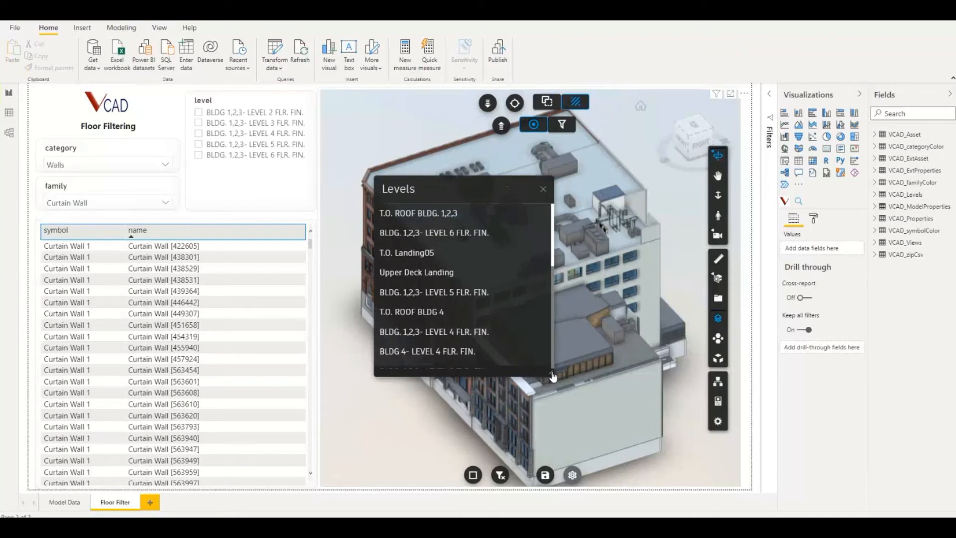
click(544, 189)
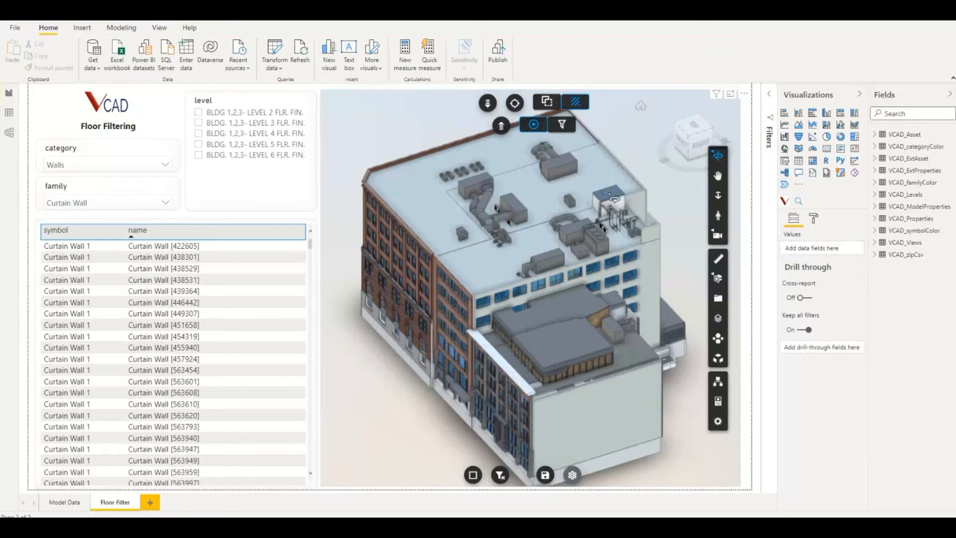
Turn on Floor Filter and its Use Level Id option in the 3D viewer visual's formatting
click(751, 105)
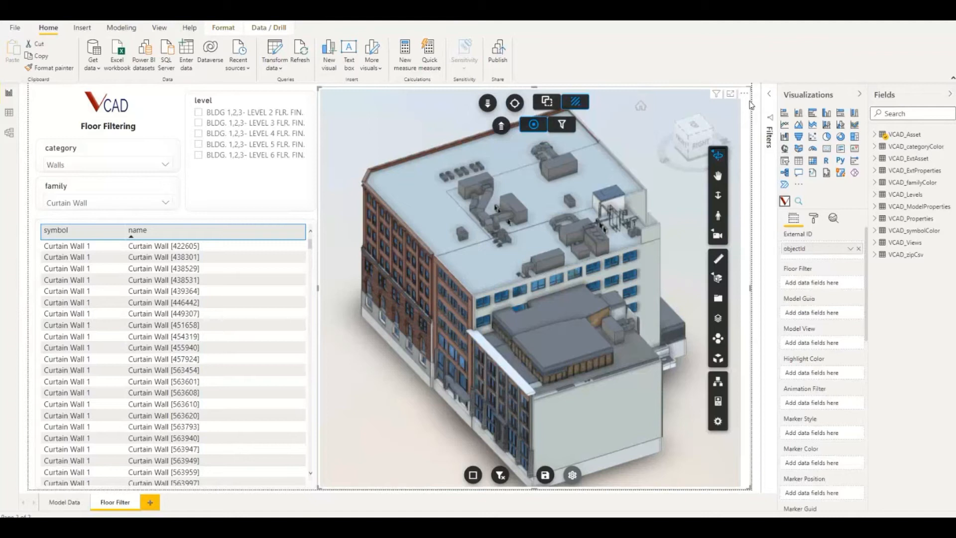
click(814, 219)
drag(777, 221, 768, 222)
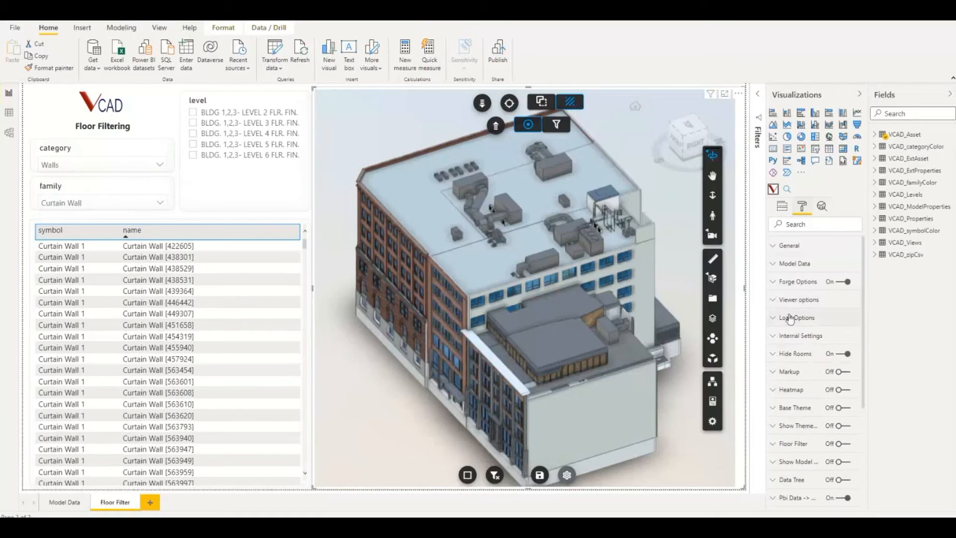
scroll(797, 323, down, 3)
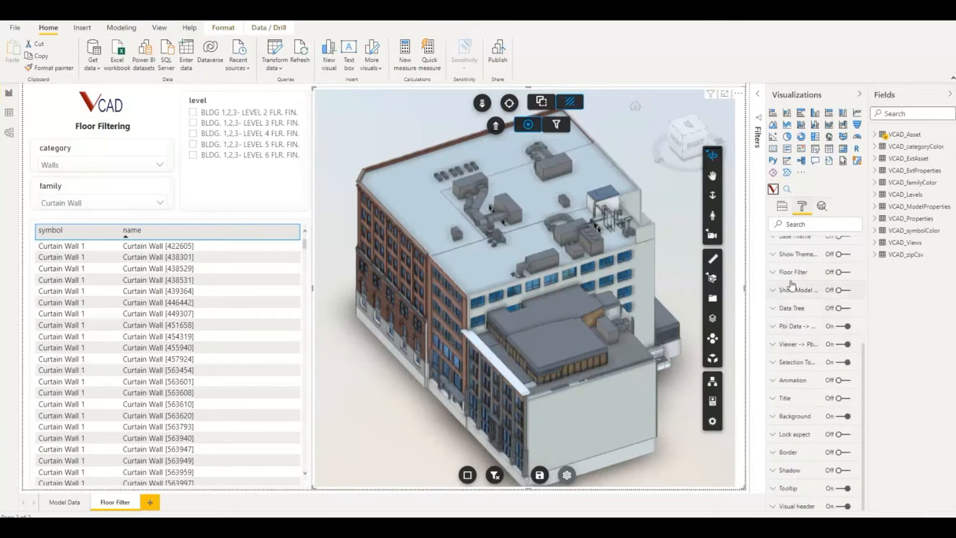
click(842, 274)
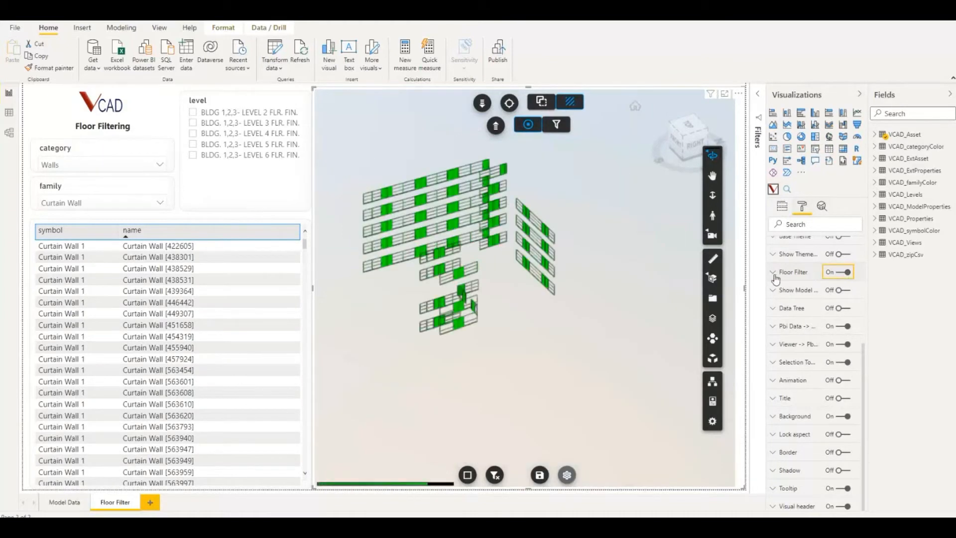
click(774, 276)
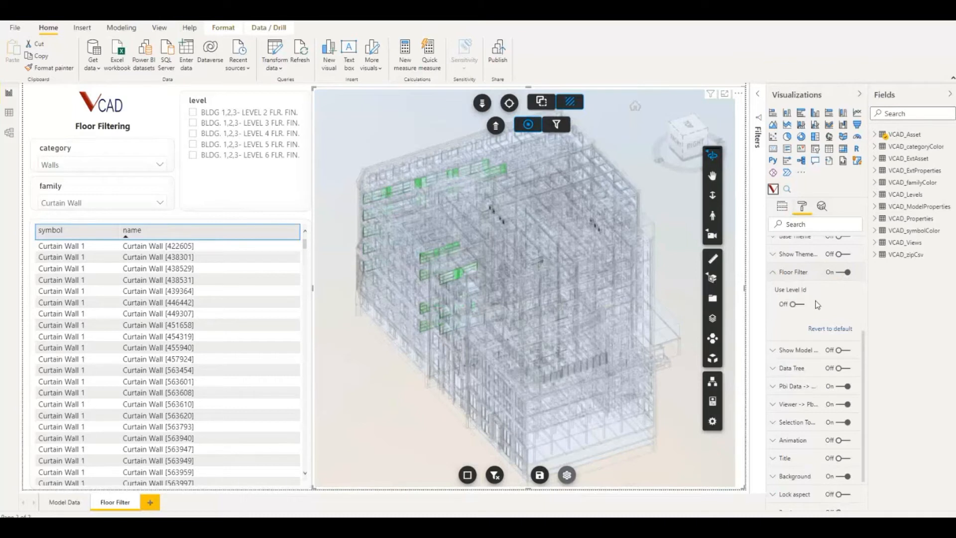
click(793, 304)
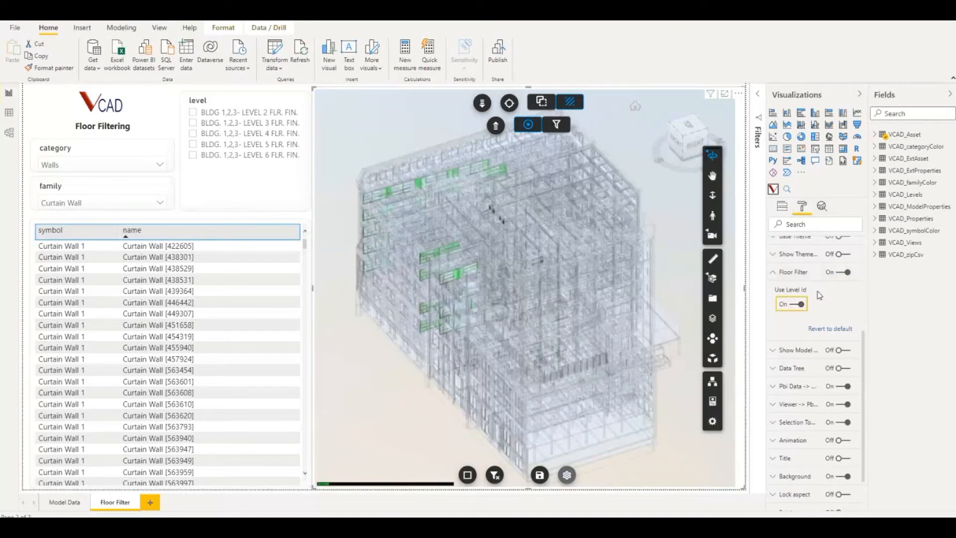
Add levelObjId from VCAD_Levels to the viewer visual's Floor Filter field and reload the Floor Filter page by switching pages
click(782, 208)
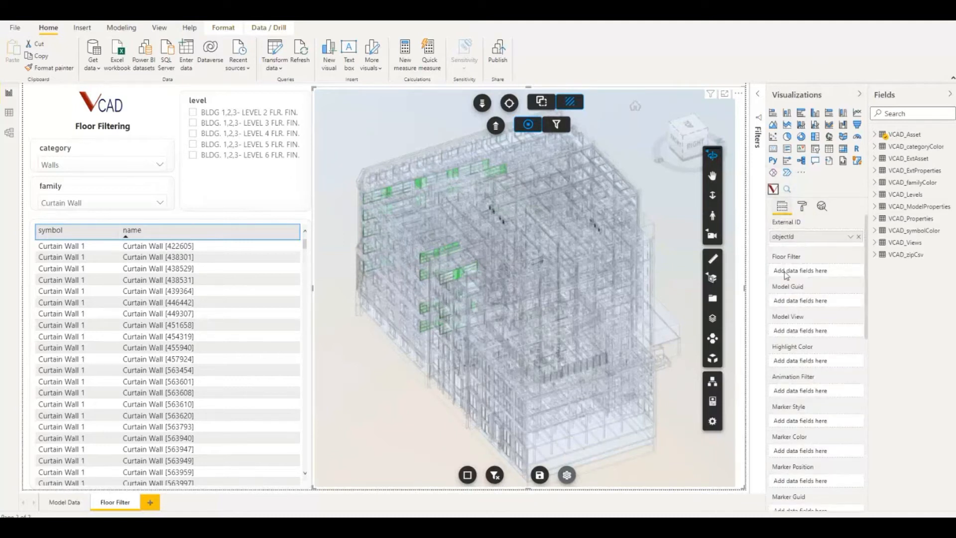
click(876, 194)
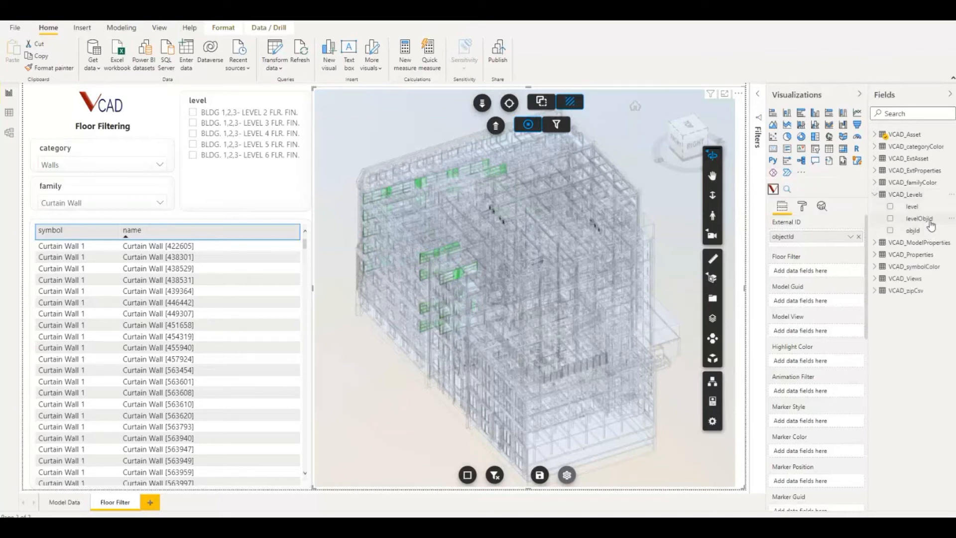
drag(930, 225, 821, 278)
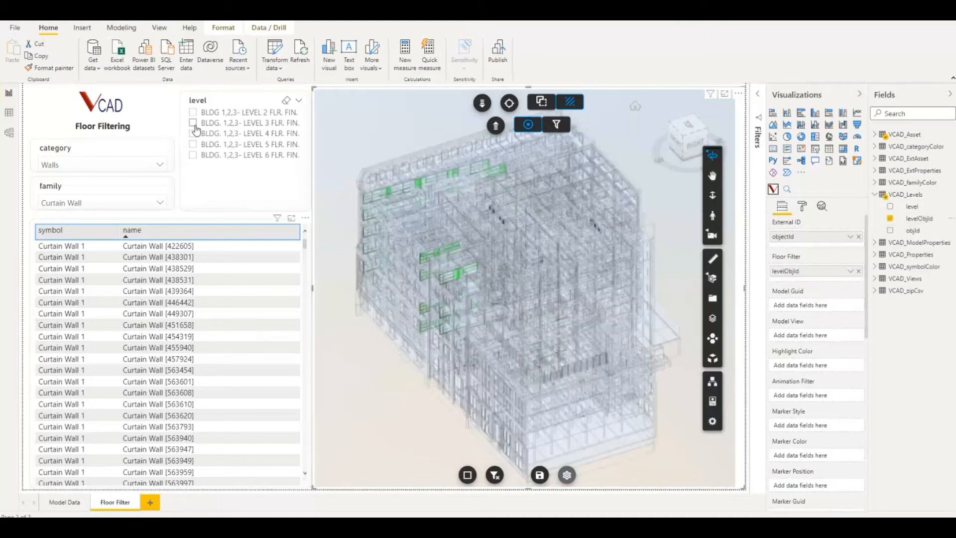
click(63, 504)
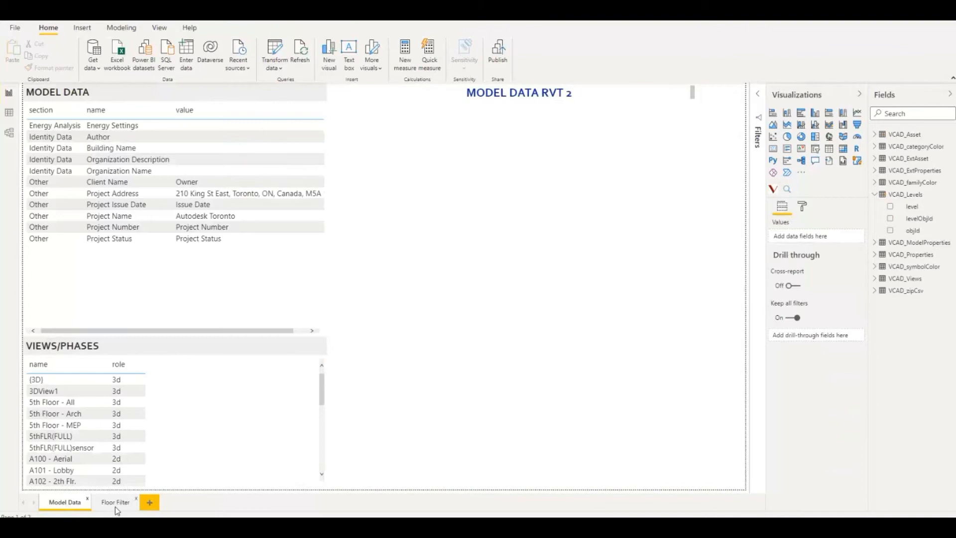
click(115, 504)
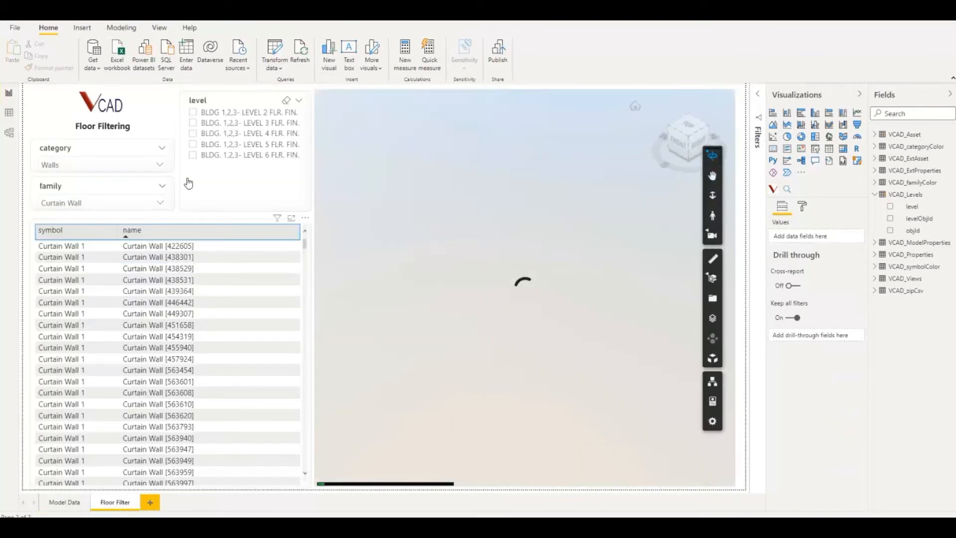
Filter the report by level 3, then level 5 and level 6, and inspect the isolated floors in 3D
click(193, 123)
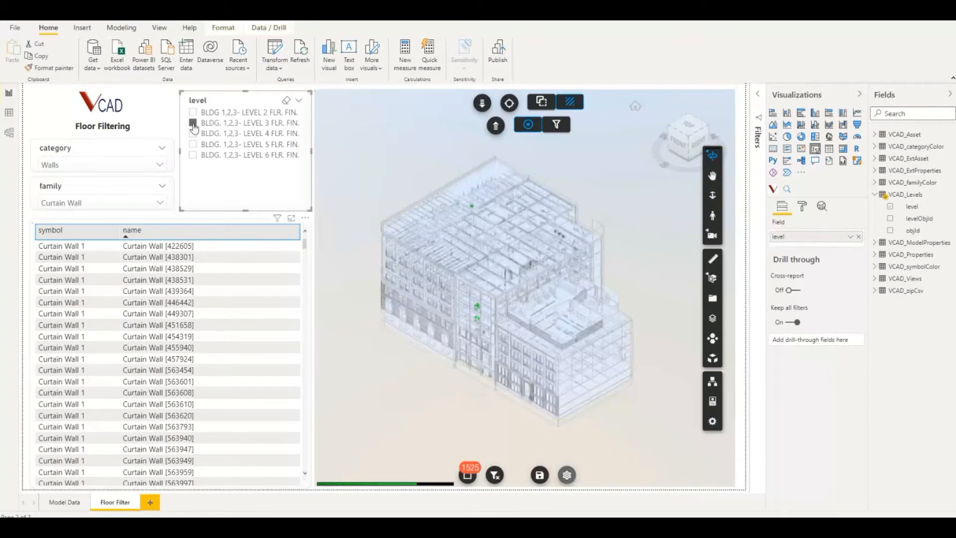
drag(423, 299, 421, 341)
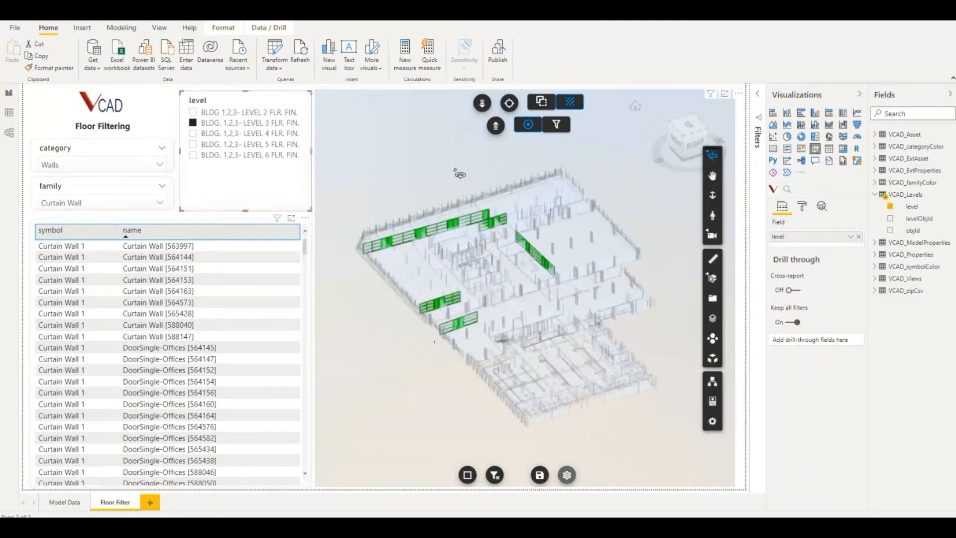
click(193, 144)
click(193, 155)
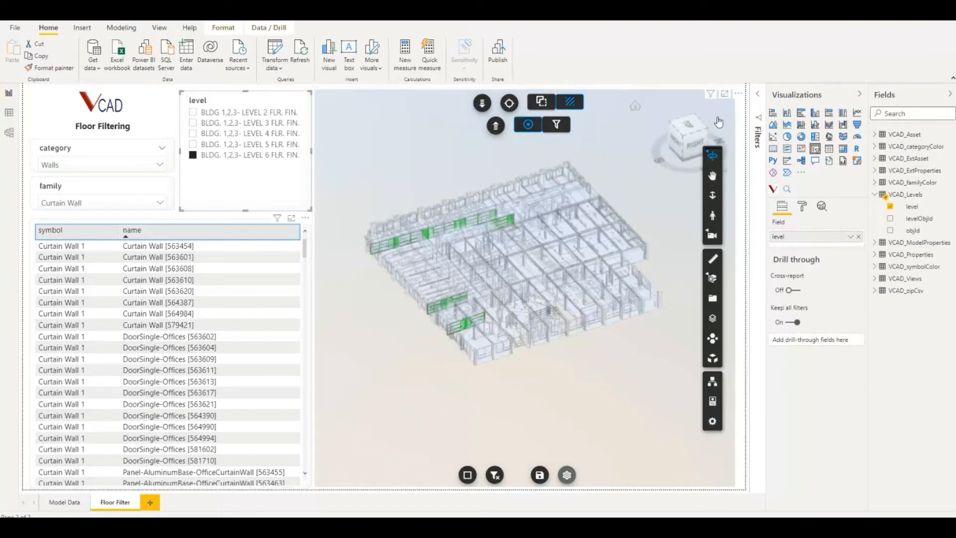
Turn off Use Level Id in the 3D viewer visual's Floor Filter formatting options
click(746, 112)
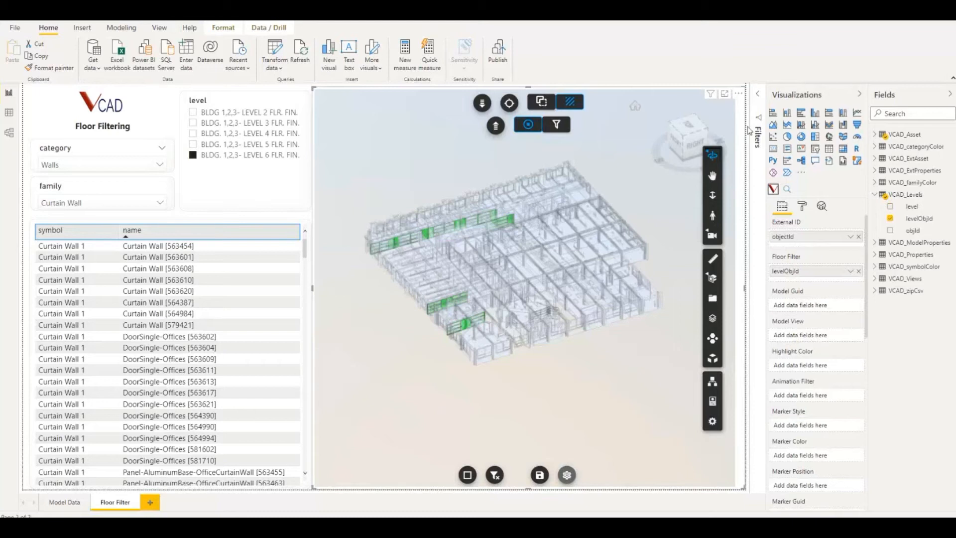
click(802, 208)
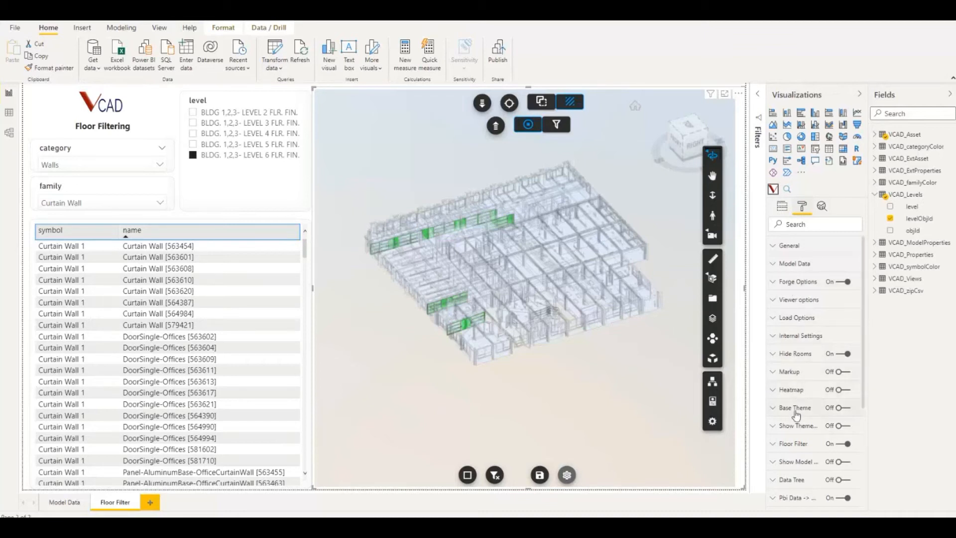
click(775, 444)
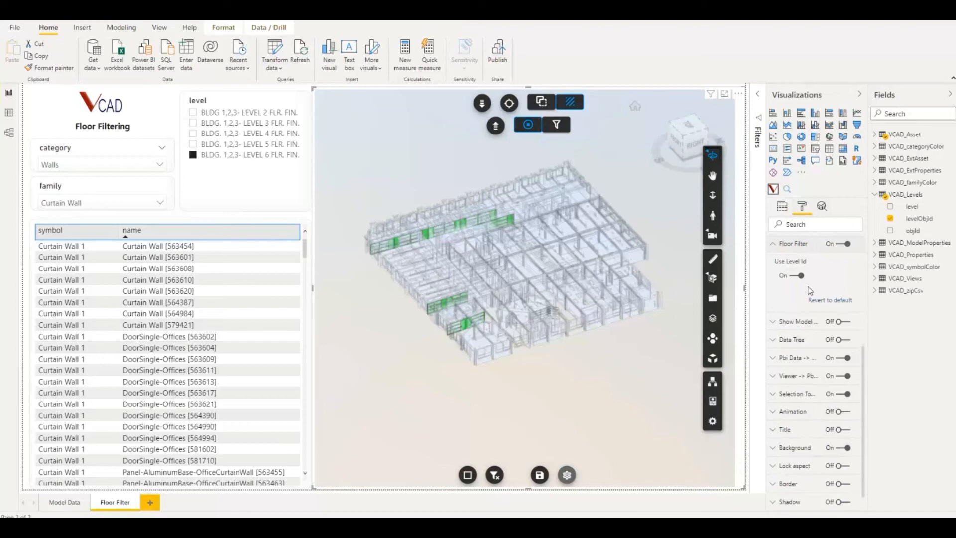
click(800, 277)
click(775, 246)
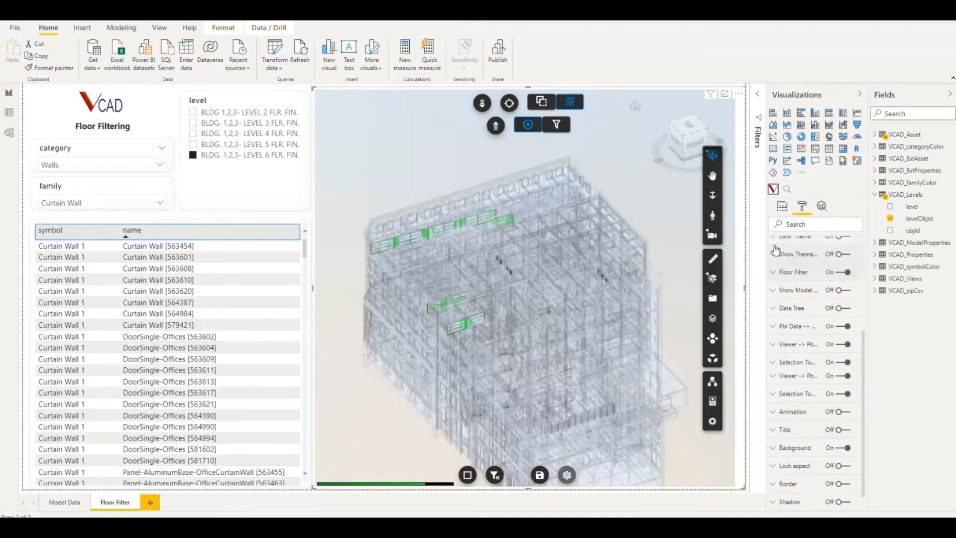
Replace levelObjId with level in the viewer visual's Floor Filter field and filter the report by BLDG. 1,2,3- LEVEL 4 FLR. FIN
click(782, 207)
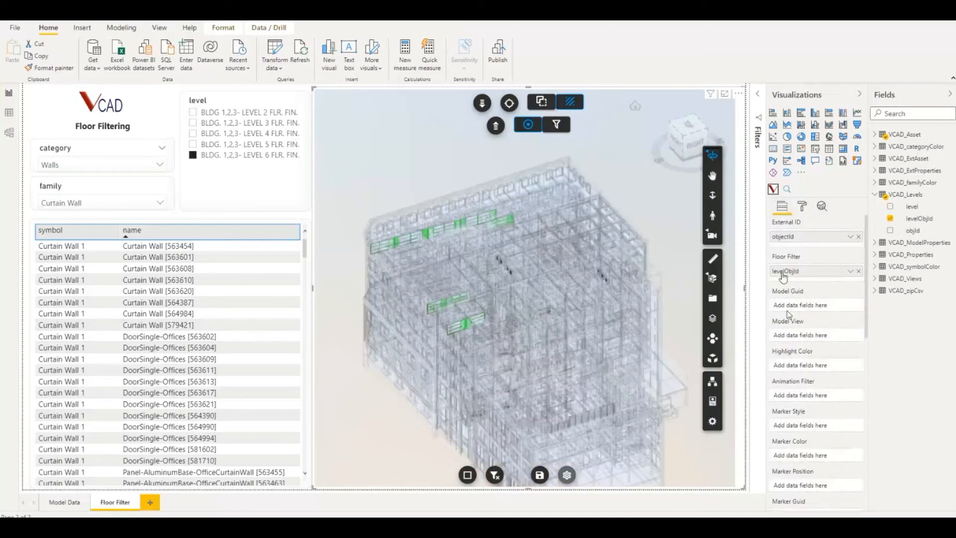
click(858, 271)
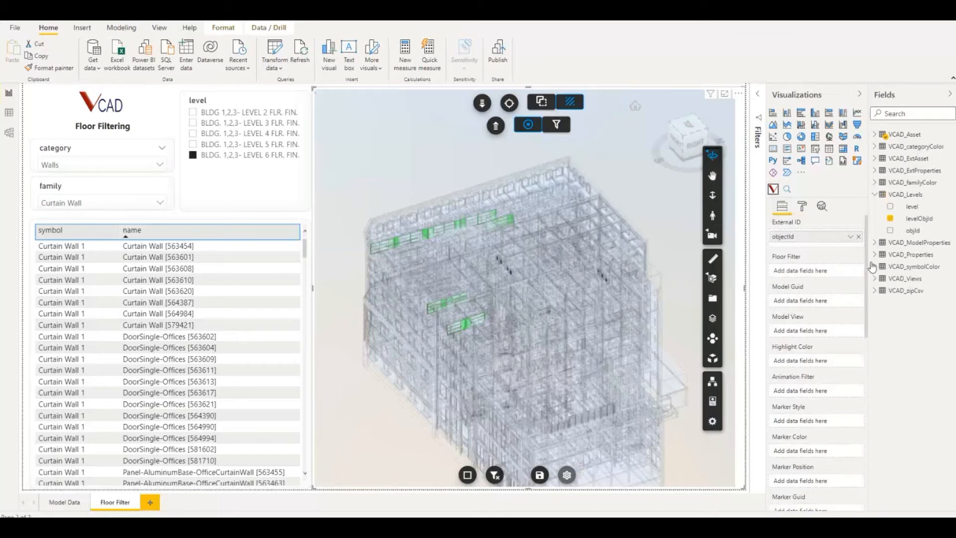
drag(911, 212, 807, 270)
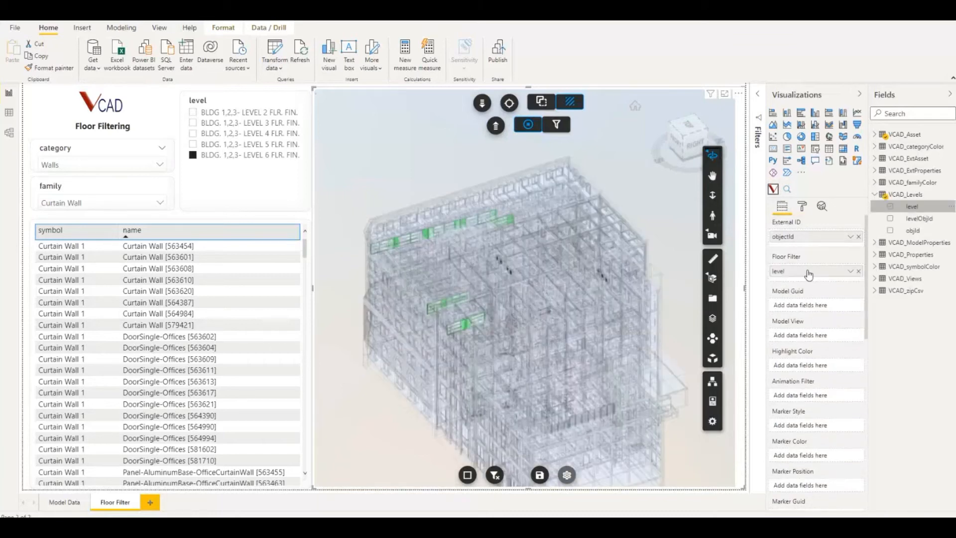
click(192, 133)
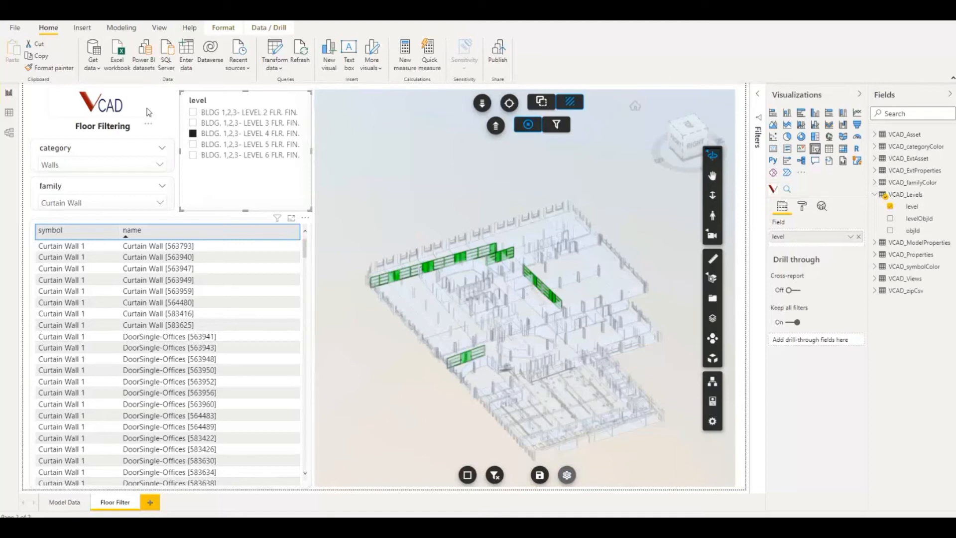
Duplicate the VCAD_Properties query in the Power Query Editor
click(170, 97)
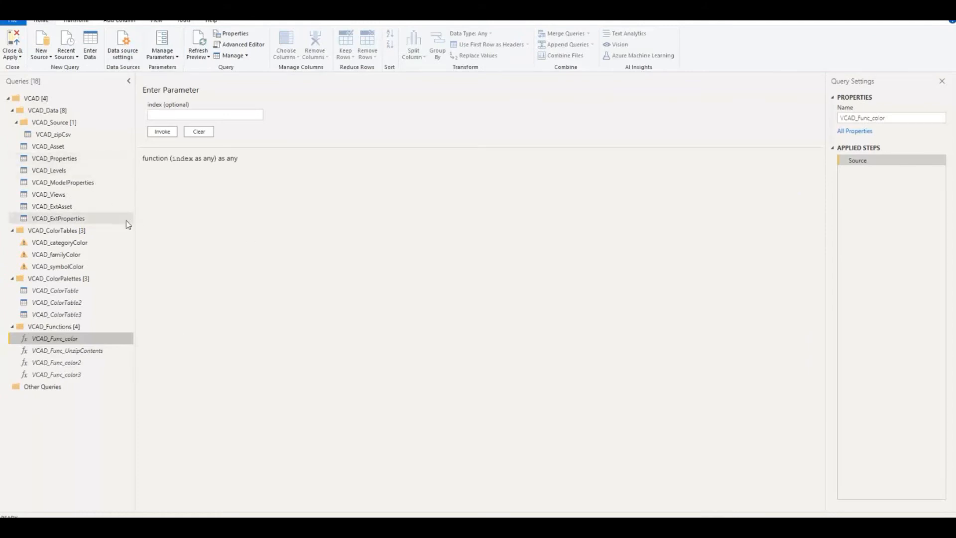
click(69, 161)
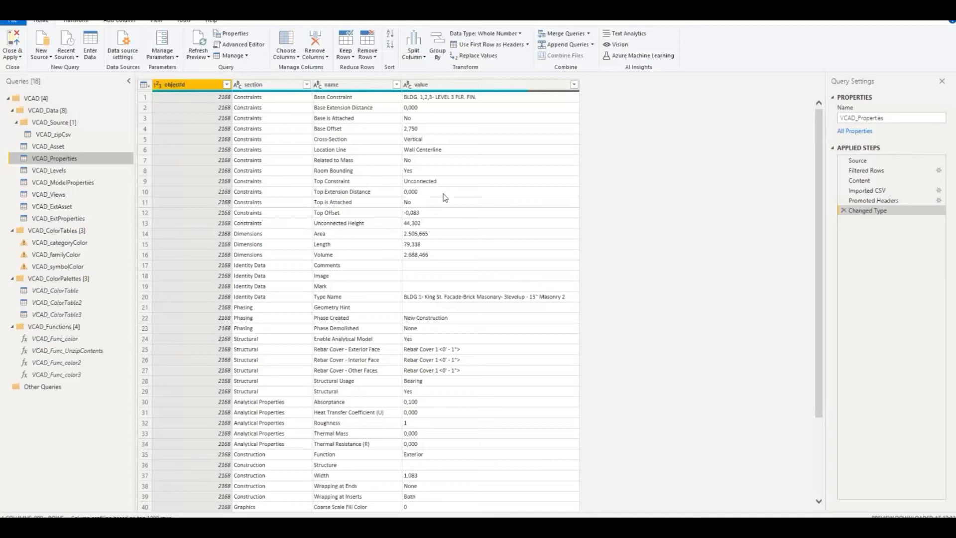
click(396, 84)
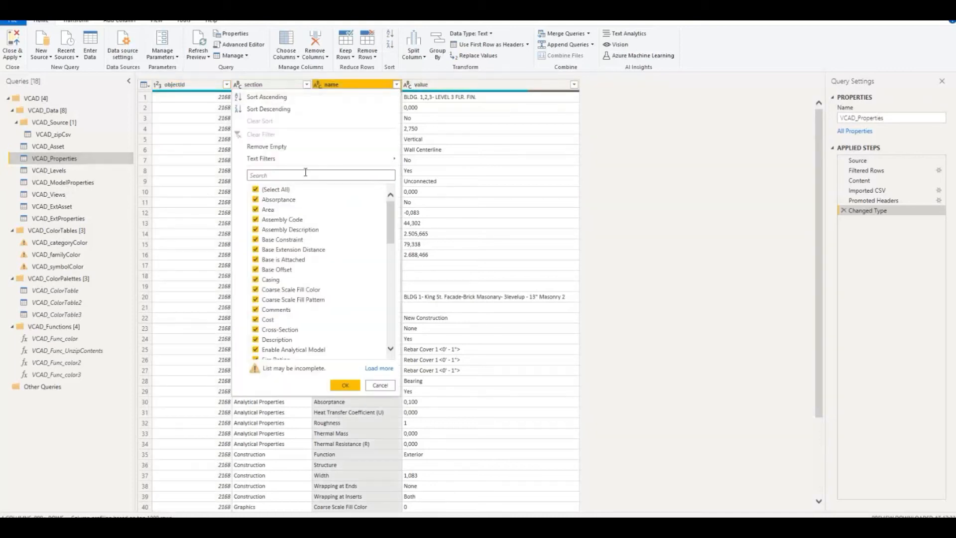
right_click(65, 159)
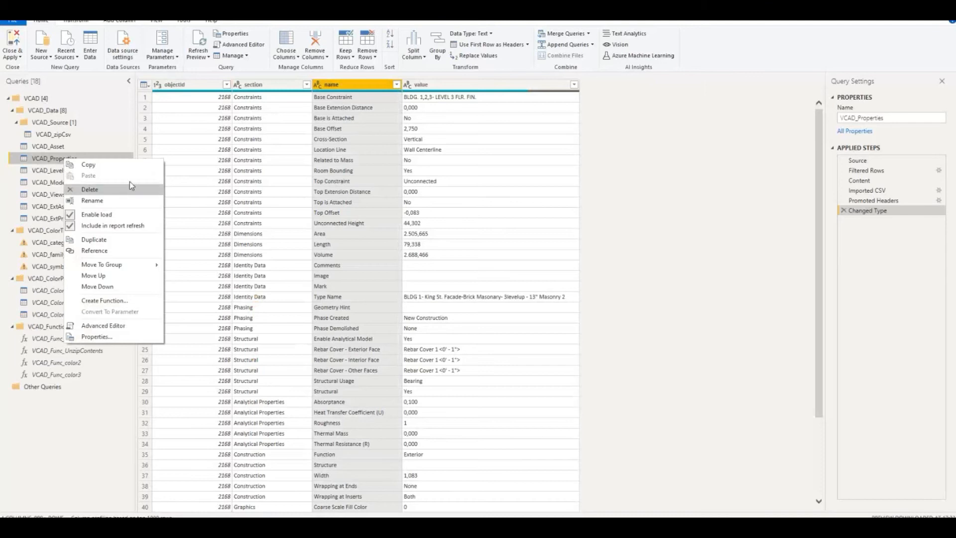
click(133, 239)
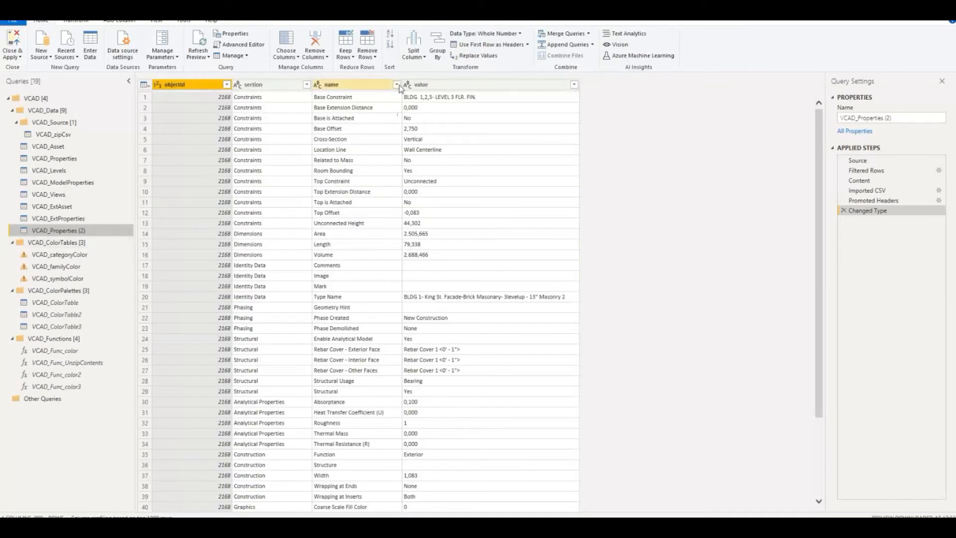
Load all values of the duplicated query's name column and filter it to keep only Level
click(397, 85)
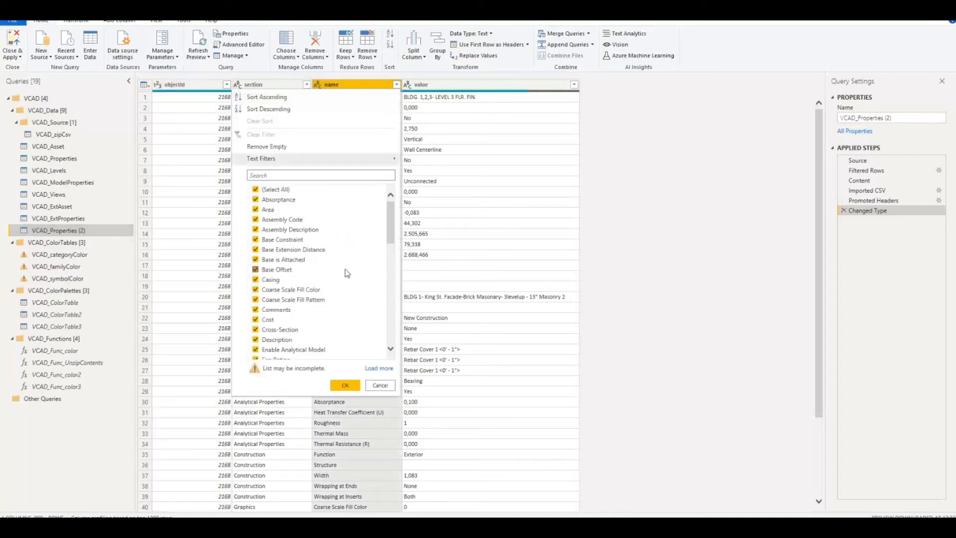
click(305, 175)
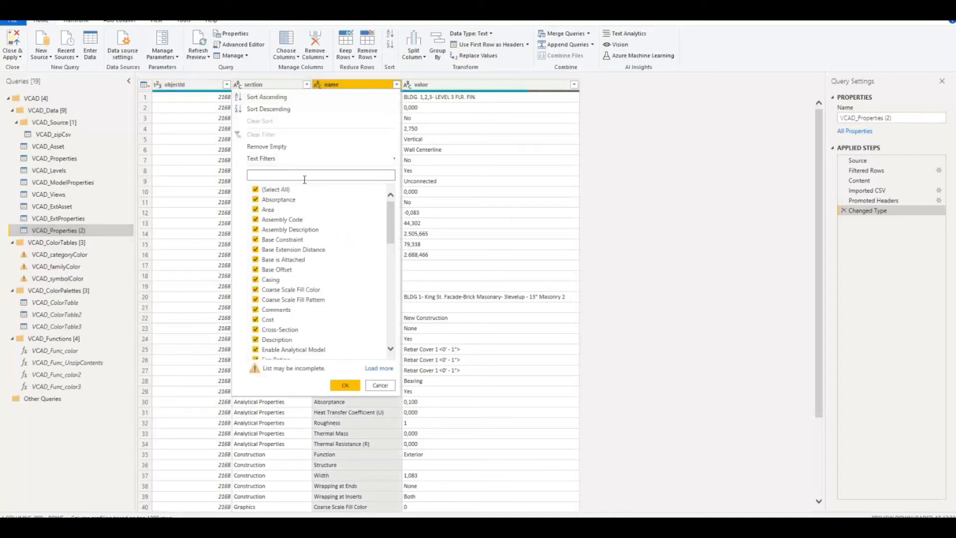
text(lev)
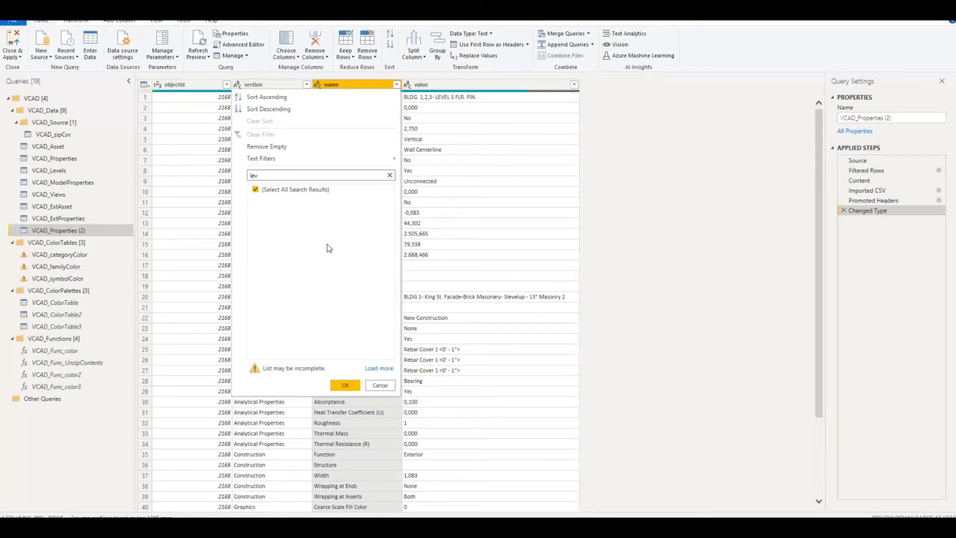
click(378, 368)
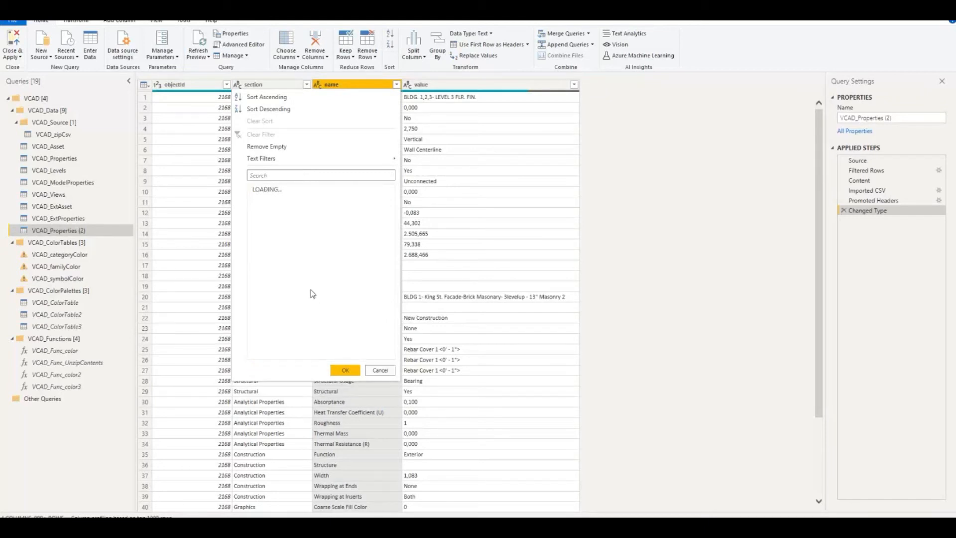
click(299, 175)
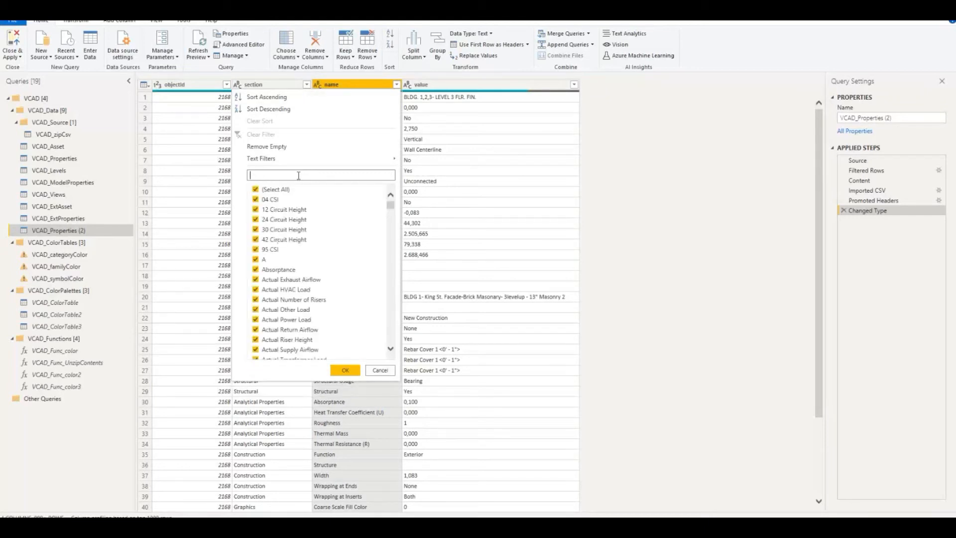
text(level)
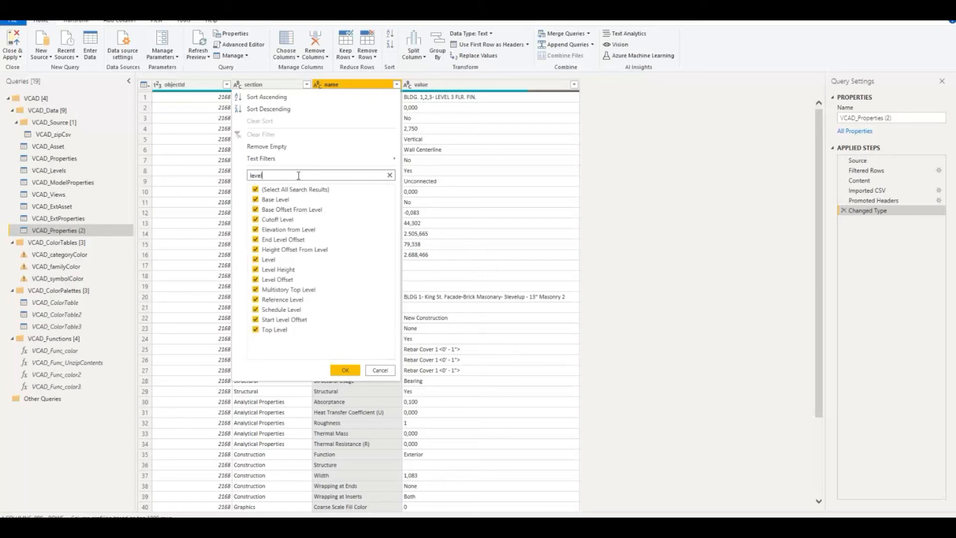
click(256, 189)
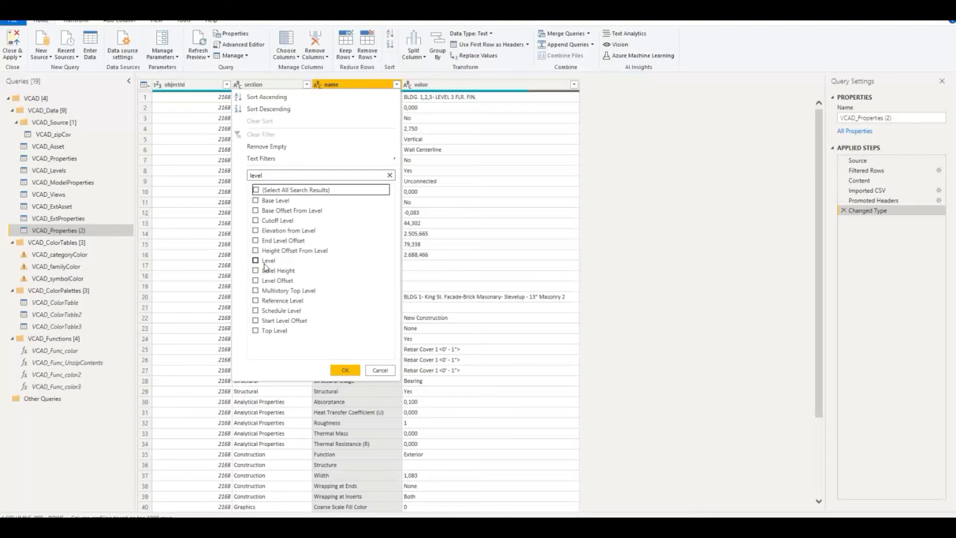
click(256, 260)
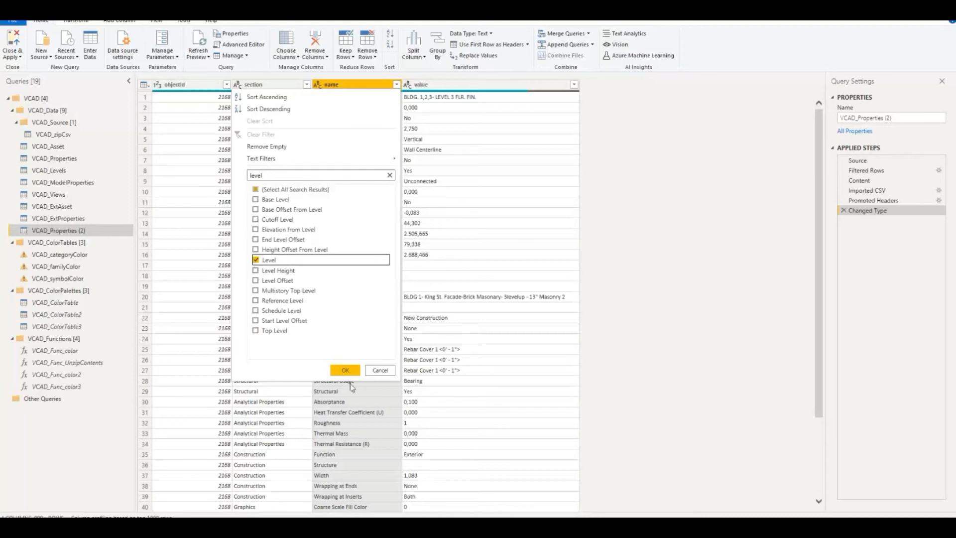
click(346, 370)
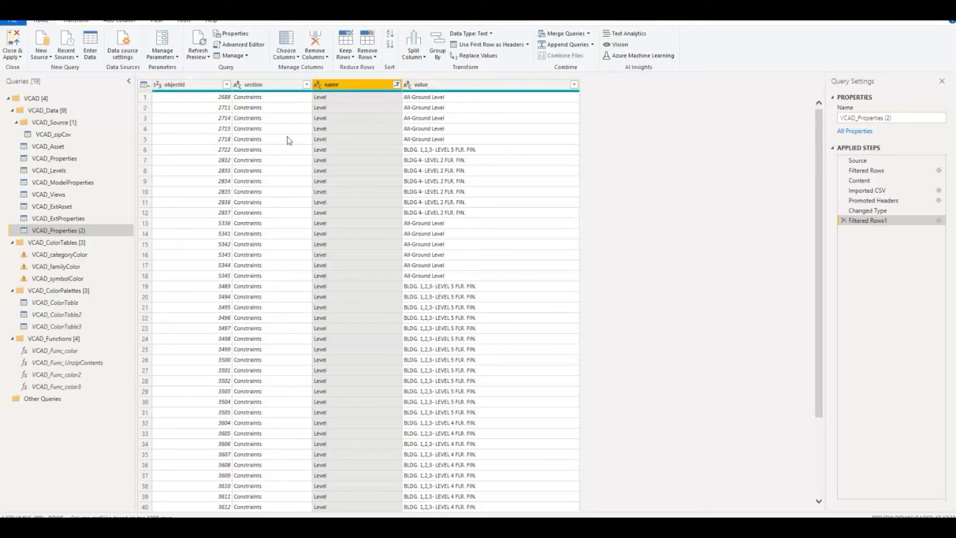
Remove the section and name columns from the duplicated properties query
ctrl+click(272, 85)
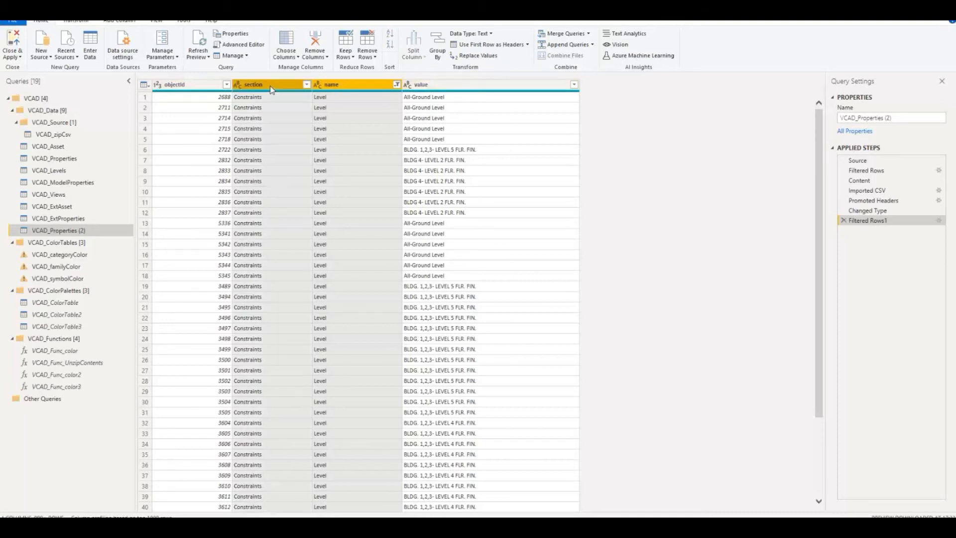
right_click(271, 86)
click(311, 105)
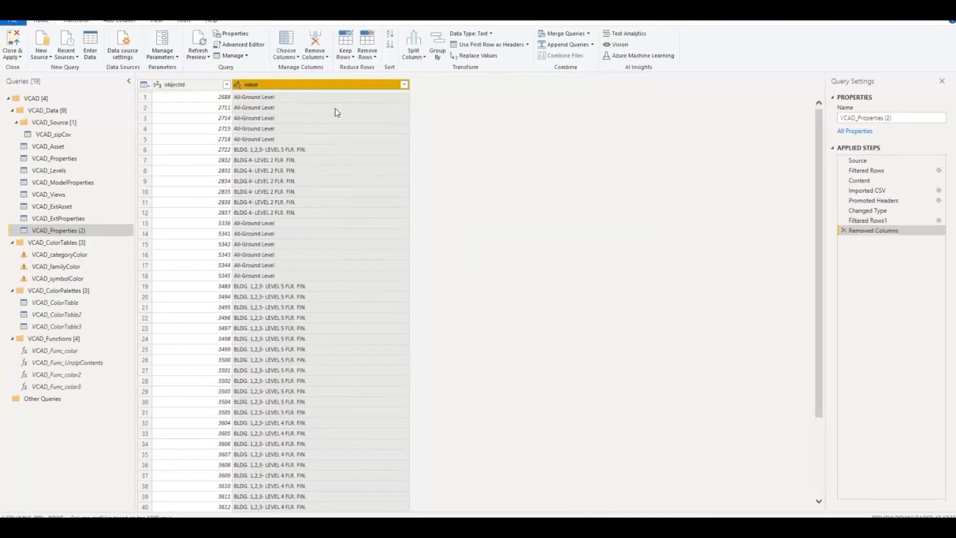
Remove duplicate rows based on the objectId and value columns together
right_click(284, 86)
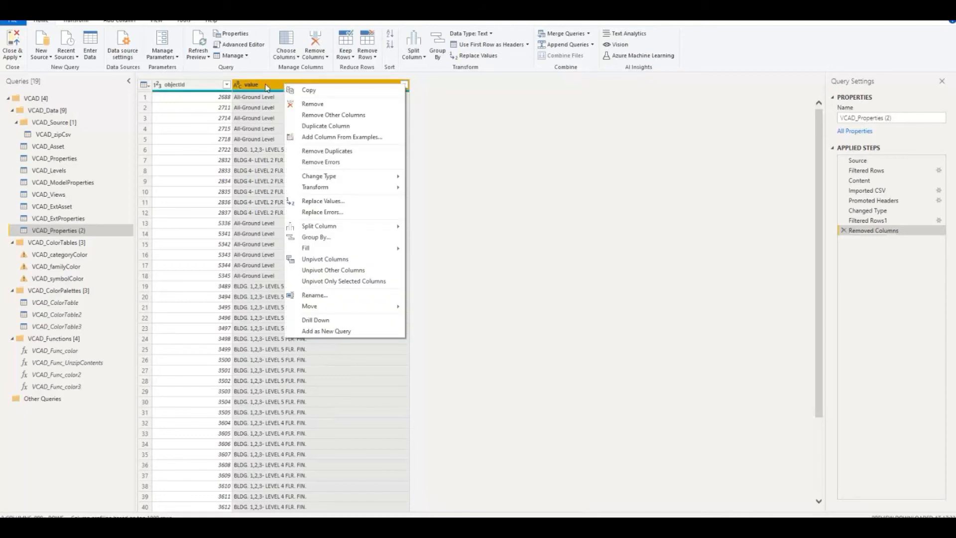
ctrl+click(217, 85)
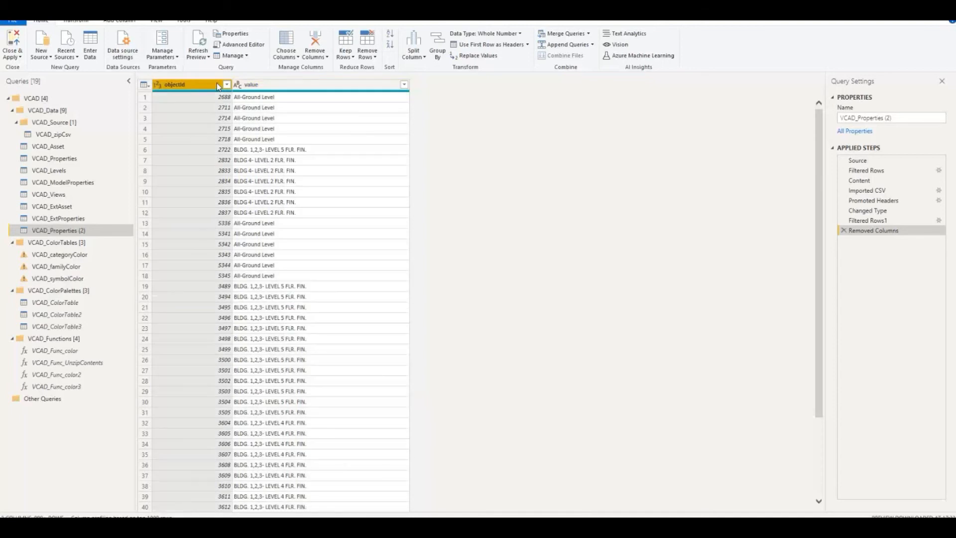
right_click(271, 85)
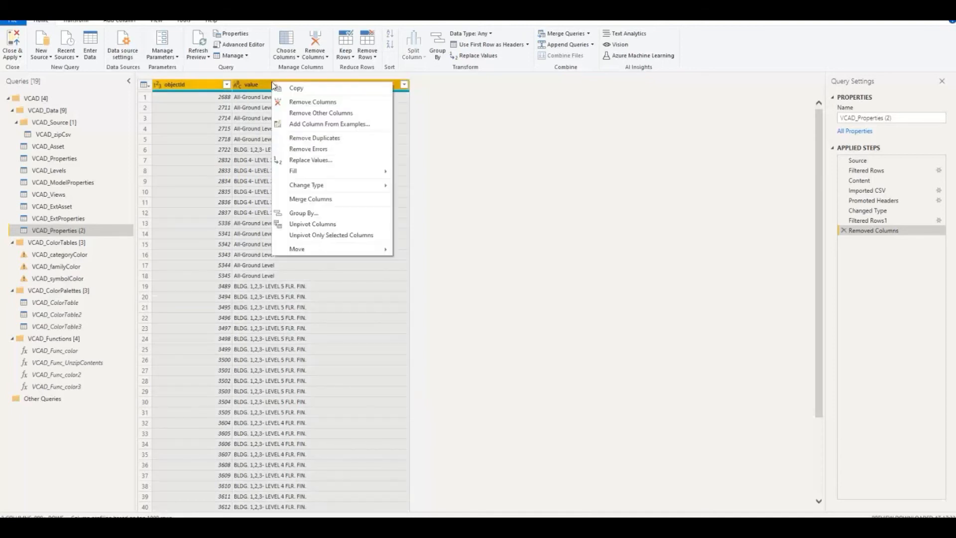
click(347, 137)
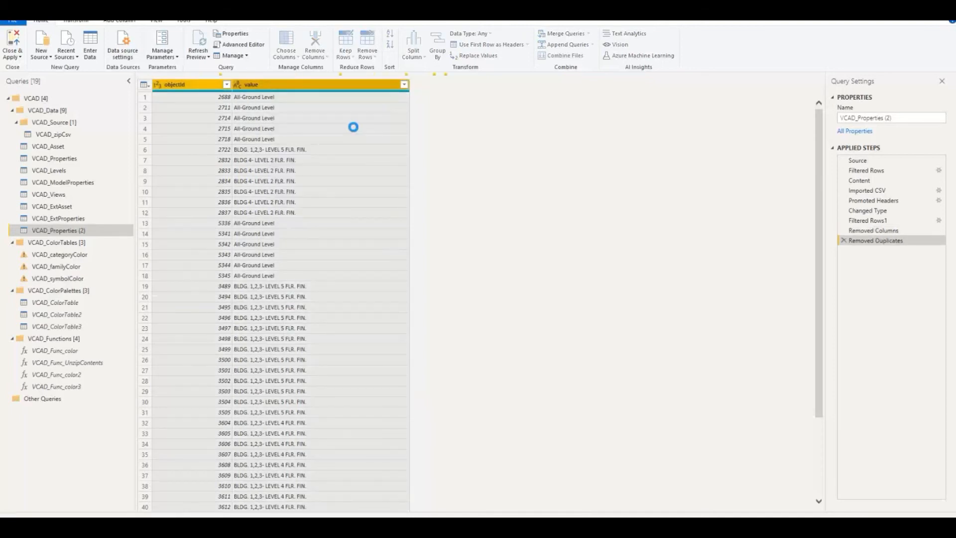
Rename the value column as LevelName
click(305, 85)
right_click(305, 85)
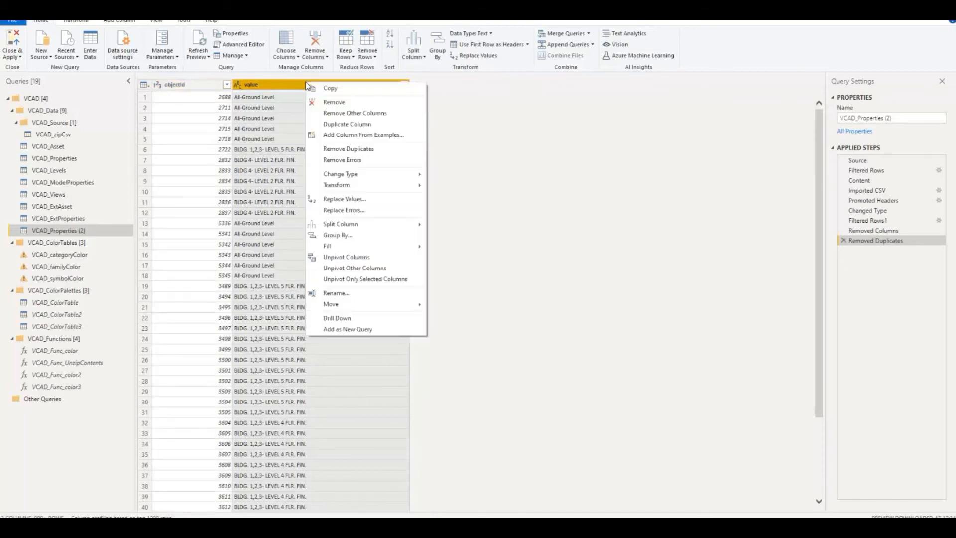
click(338, 295)
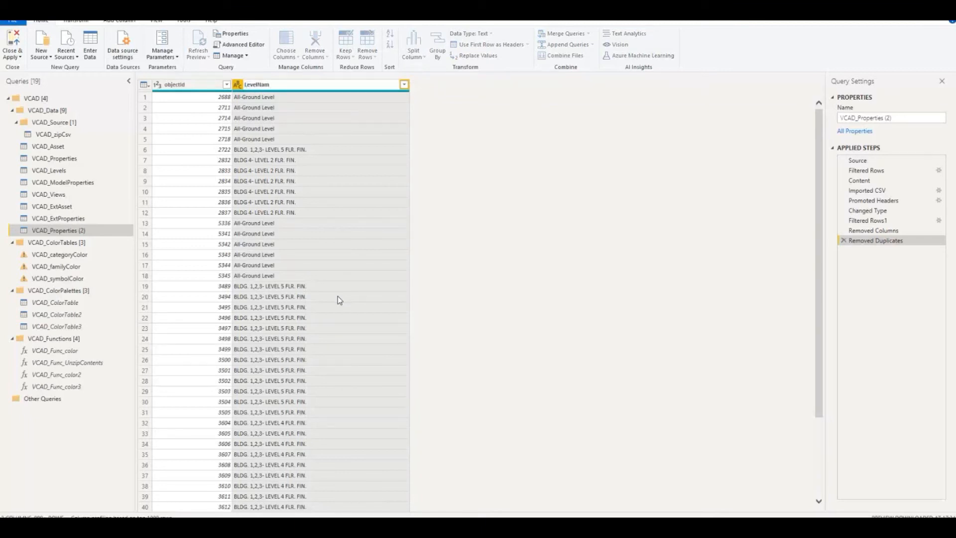
key(Return)
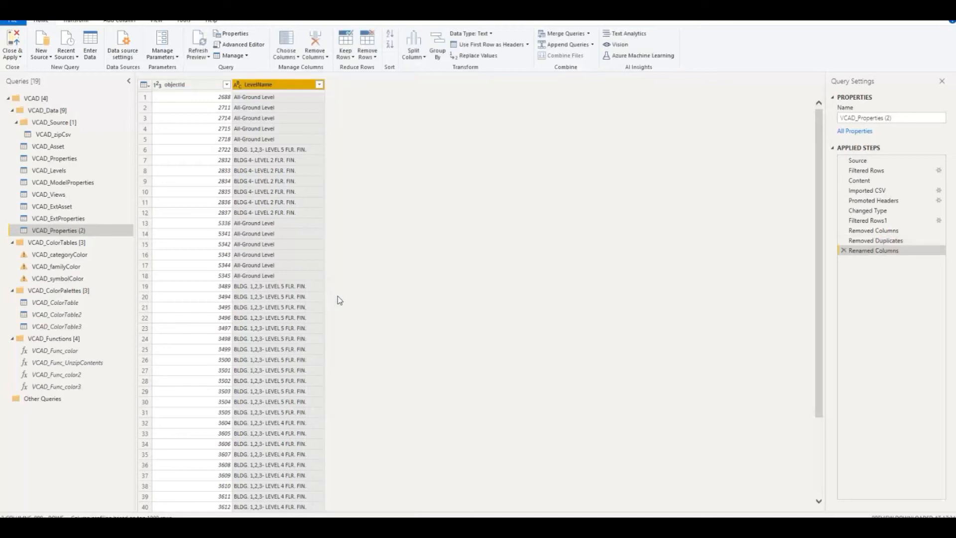
Rename the duplicated query as PropLevels, then close the Power Query Editor and apply the changes to the report
right_click(73, 232)
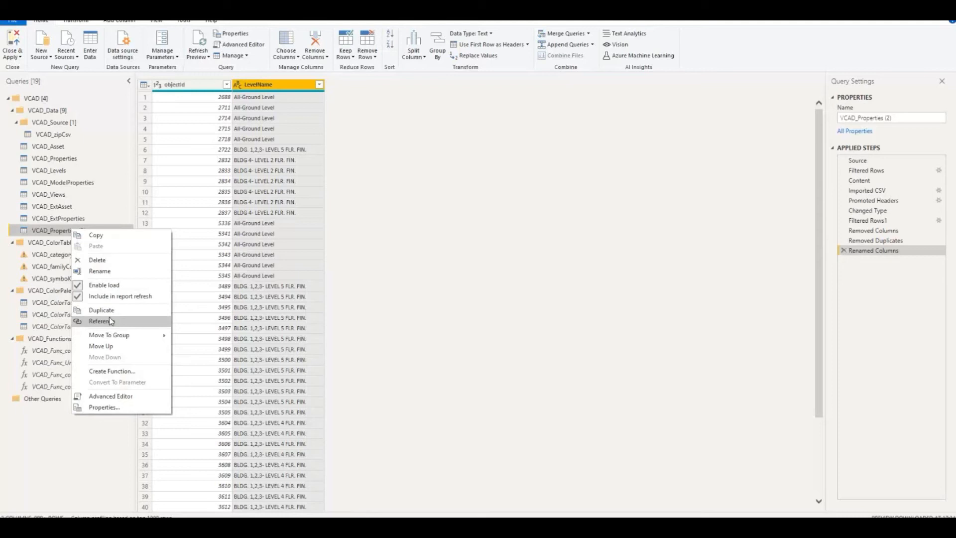
click(118, 271)
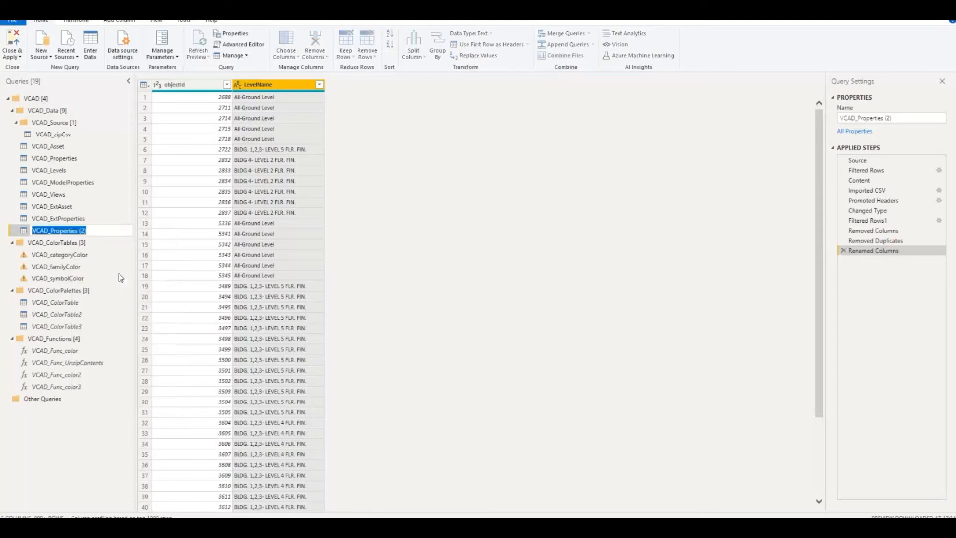
text(Proplevels)
key(Return)
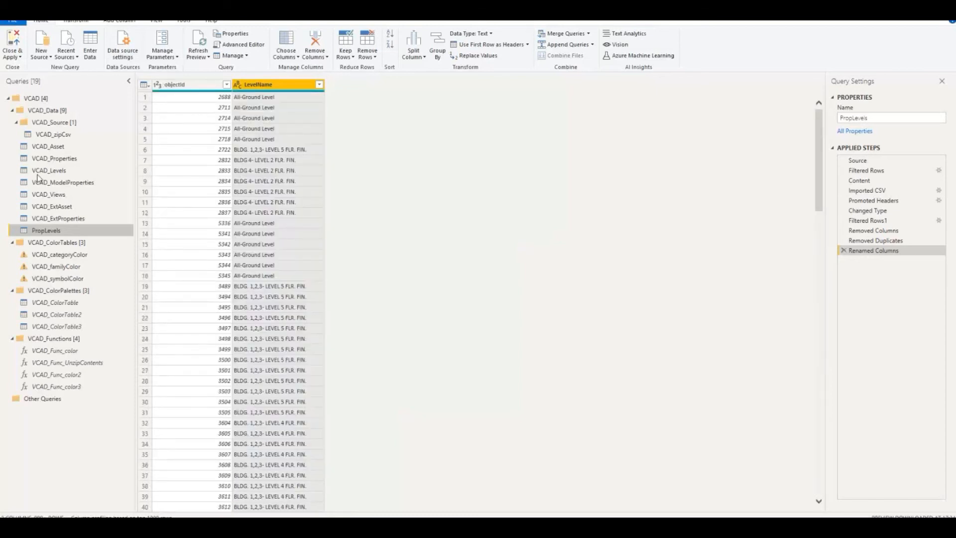
click(8, 41)
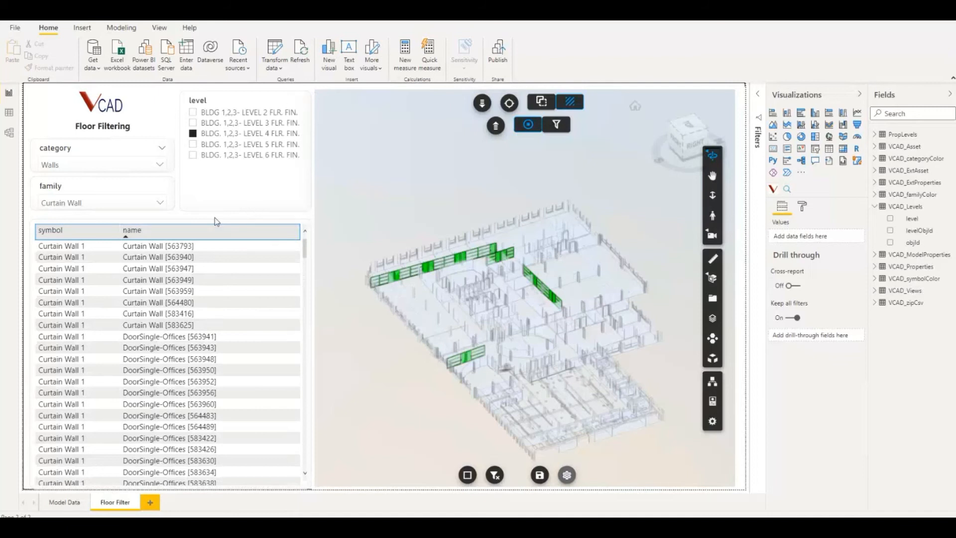
In the data model diagram, move the PropLevels table near VCAD_Levels and inspect its relationship with VCAD_Asset
click(9, 133)
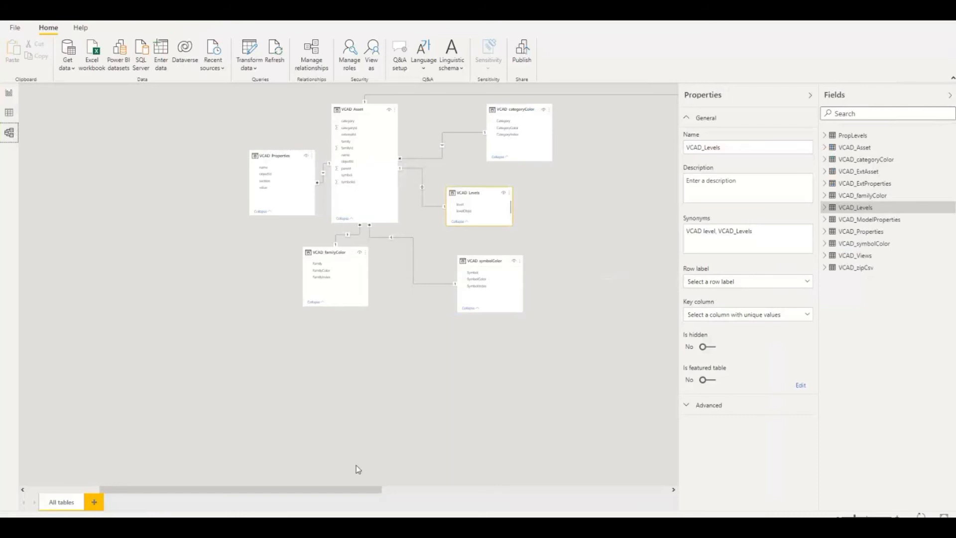
drag(348, 490, 630, 469)
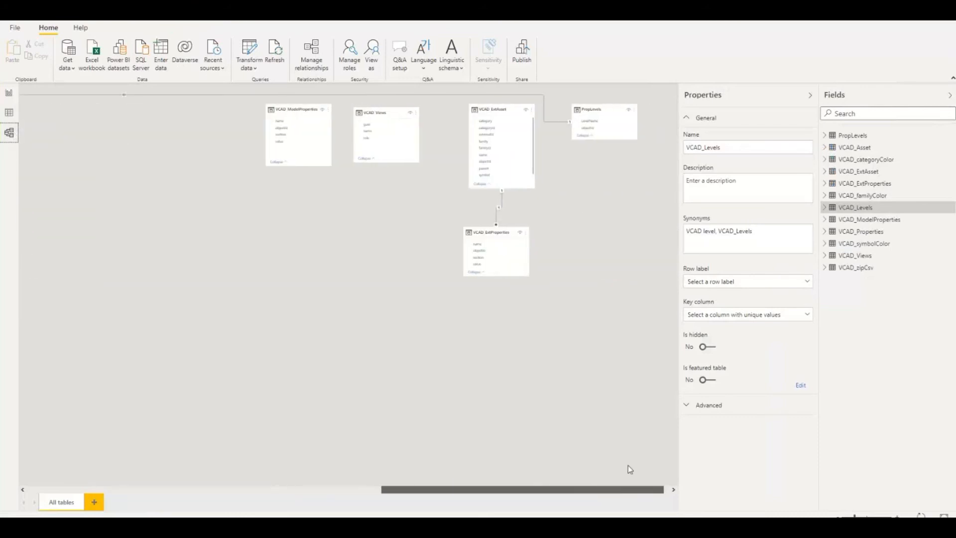
drag(595, 111, 5, 218)
drag(413, 490, 212, 484)
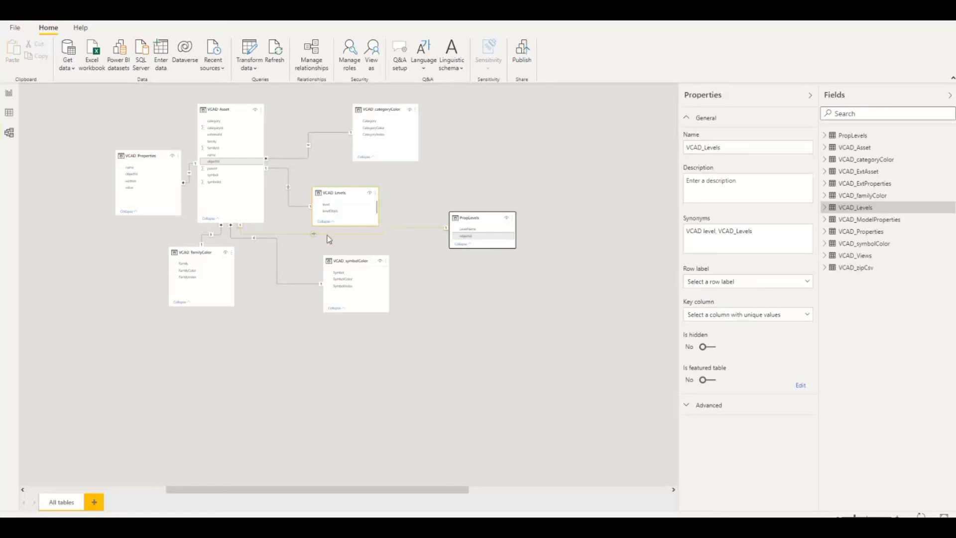
Back in the report, turn the level slicer into a table and replace its level field with LevelName from PropLevels
click(10, 95)
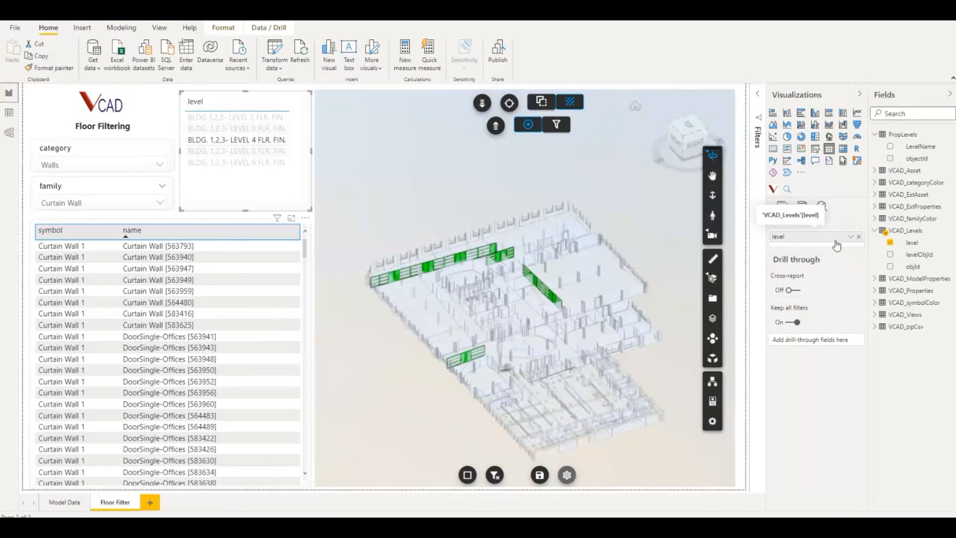
click(307, 206)
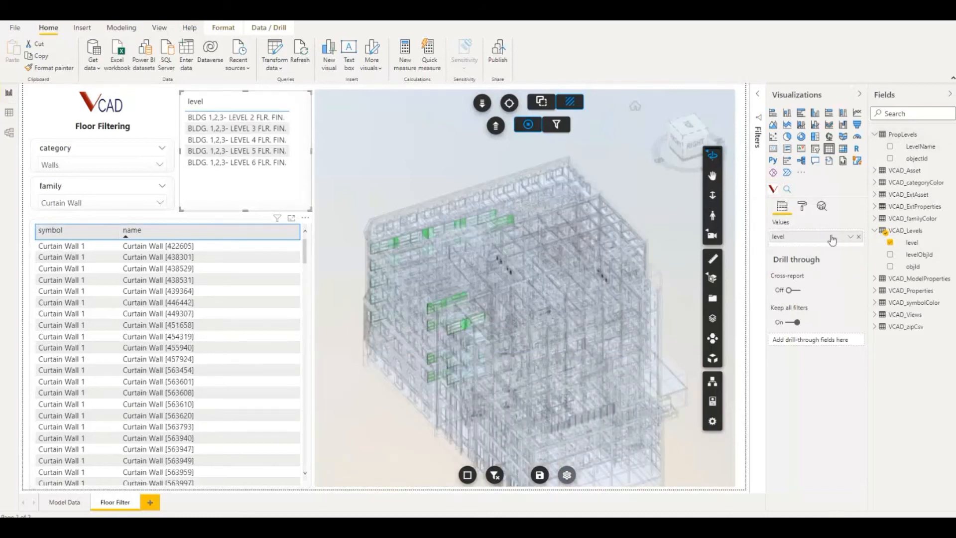
click(859, 237)
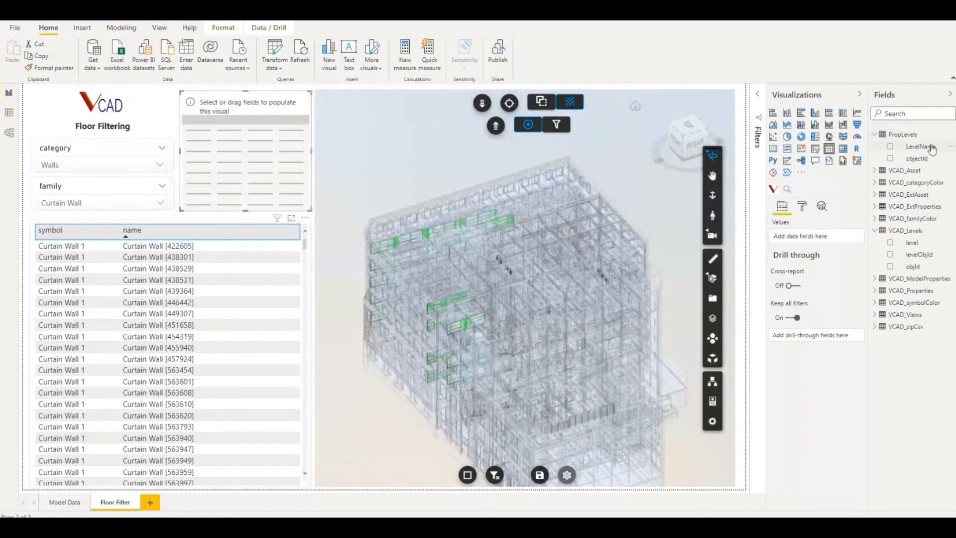
drag(927, 152, 821, 242)
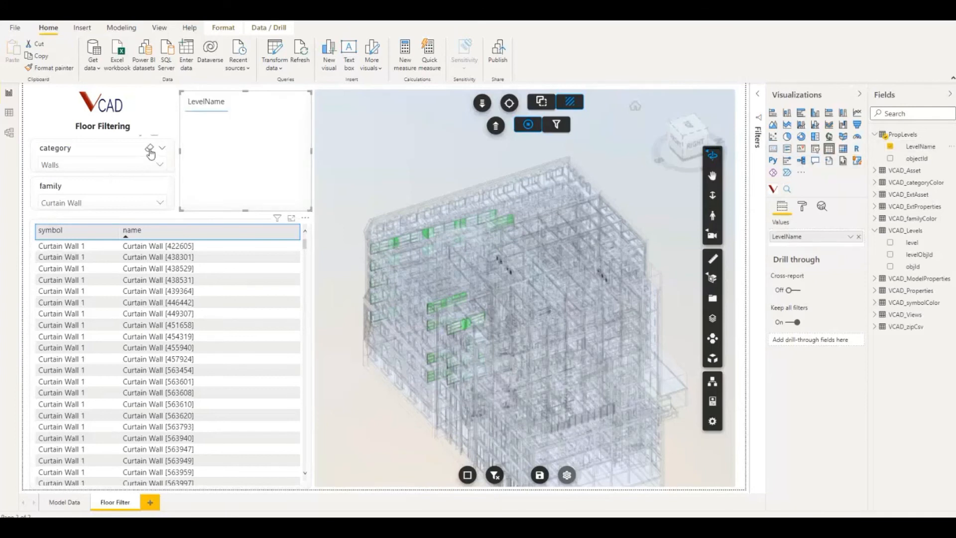
Clear the category and family slicer selections and look through the LevelName list
click(150, 153)
click(152, 187)
scroll(263, 151, down, 3)
scroll(263, 151, up, 3)
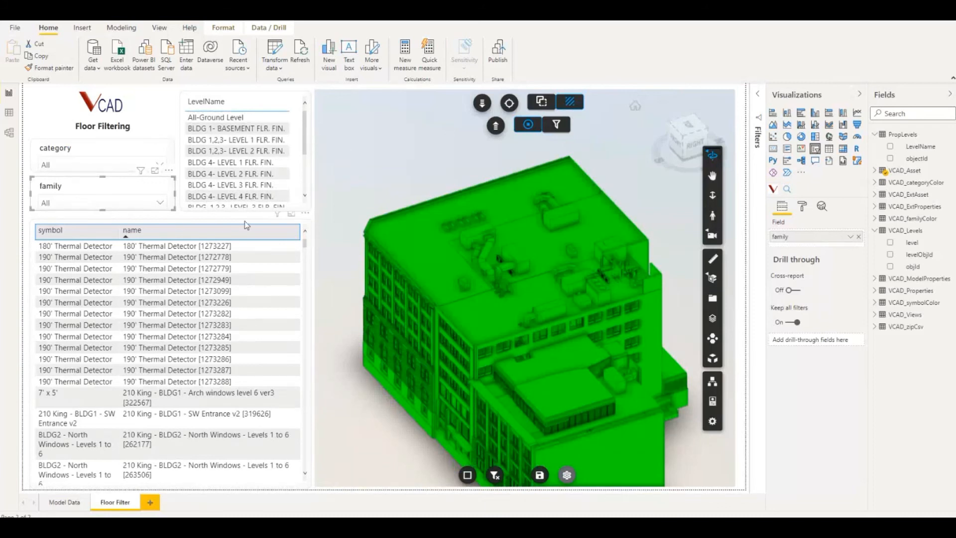
Replace level with LevelName in the 3D viewer visual's Floor Filter field and check its Use Level Id setting
click(744, 103)
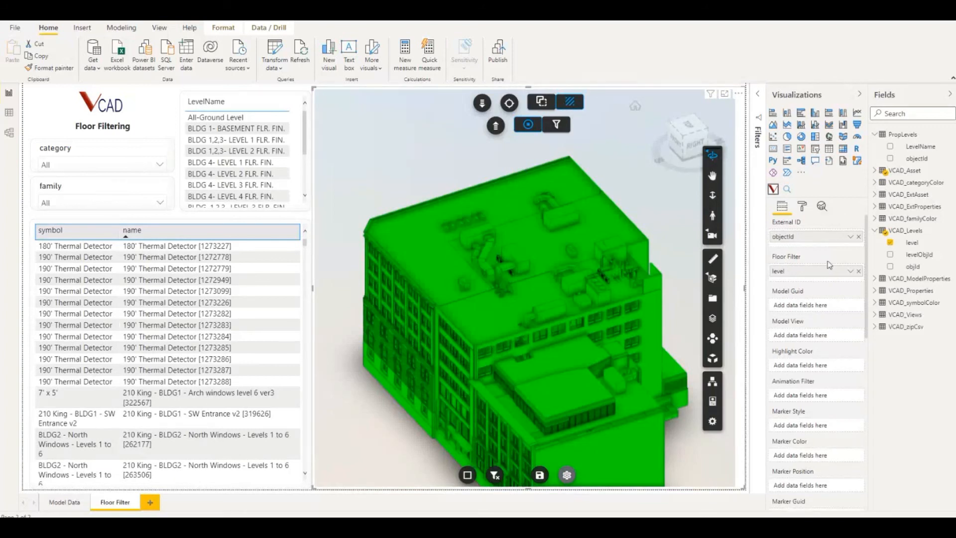
click(858, 272)
drag(919, 153, 820, 277)
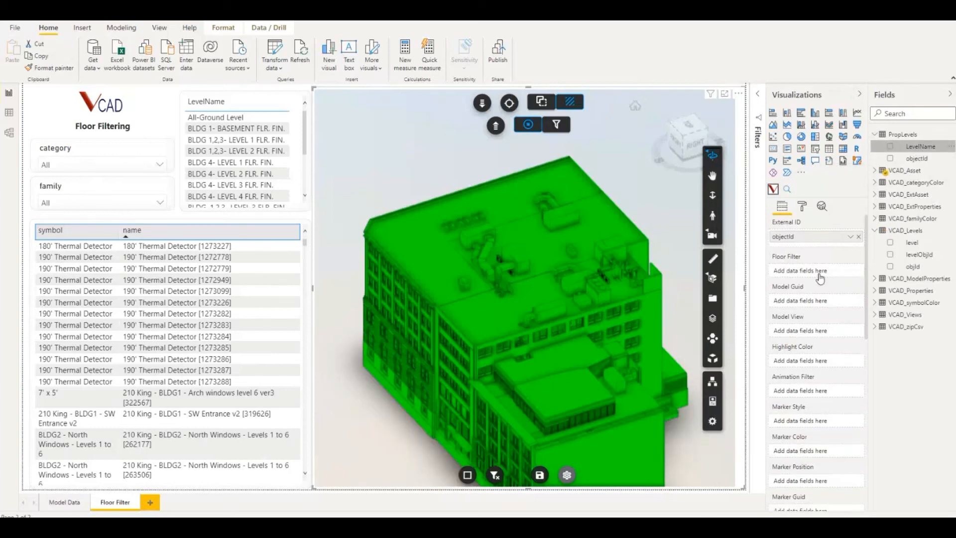
click(802, 206)
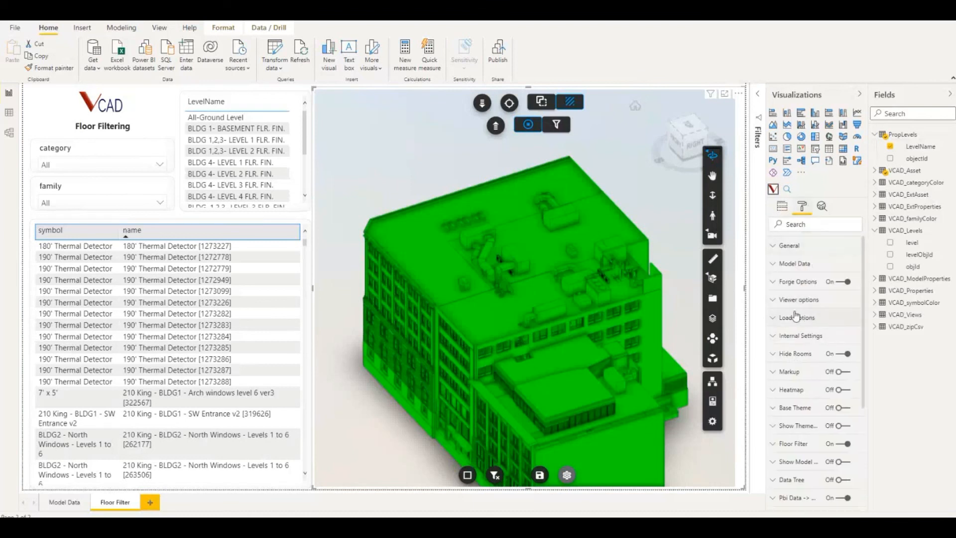
click(778, 445)
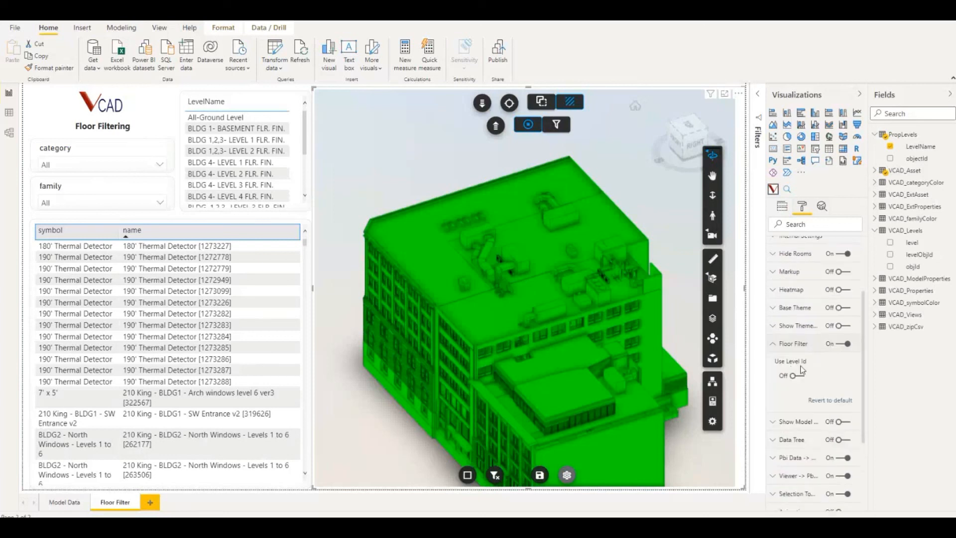
click(778, 344)
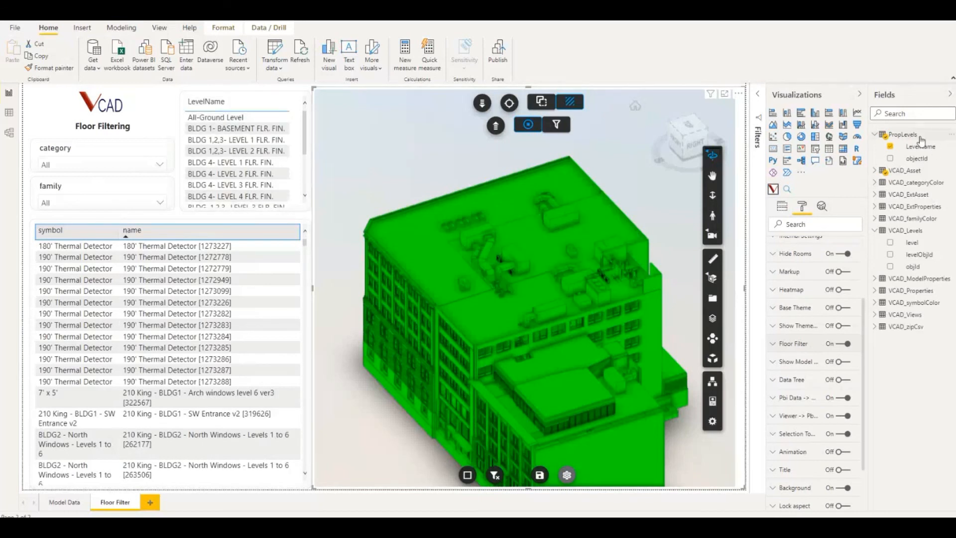
Check the level names in the 3D viewer's Levels list and close the list
click(713, 319)
drag(621, 201, 516, 198)
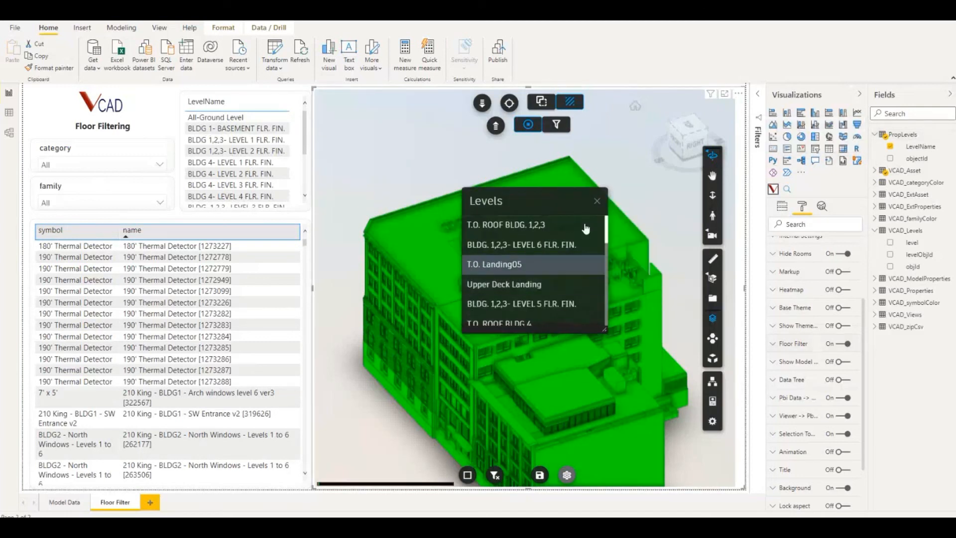
click(597, 204)
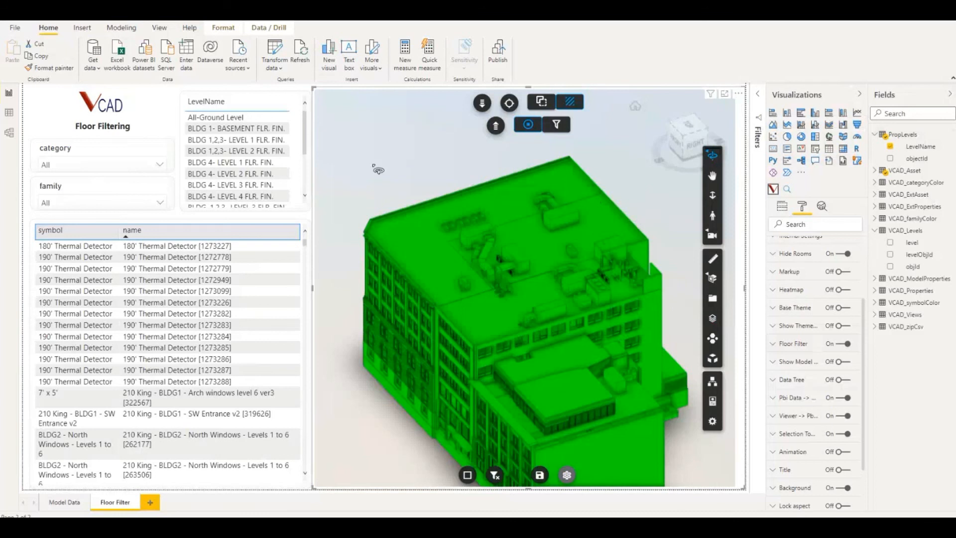
Filter the model by LevelName to BLDG 4 level 2, BLDG 4 level 3 and BLDG 1,2,3 level 2 in turn, and clear the selection
click(251, 143)
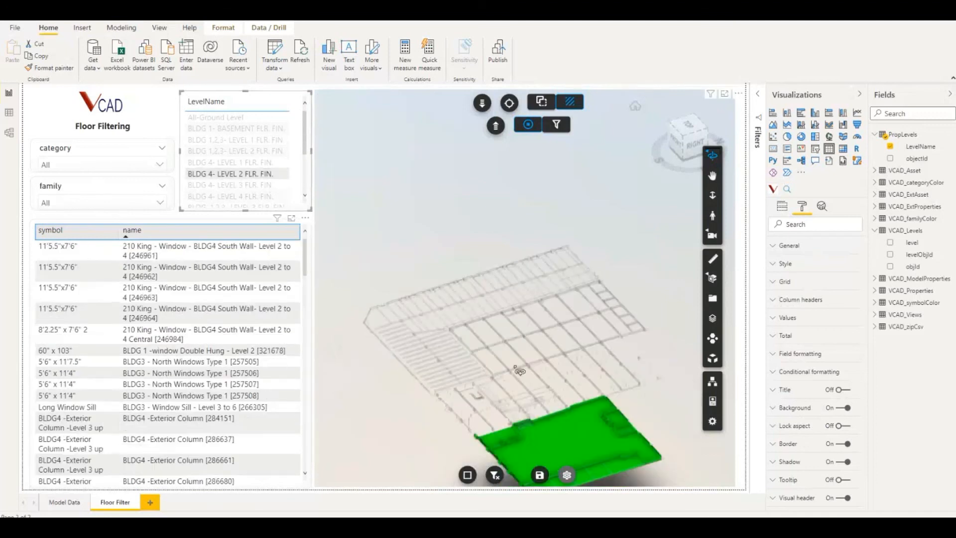
click(234, 184)
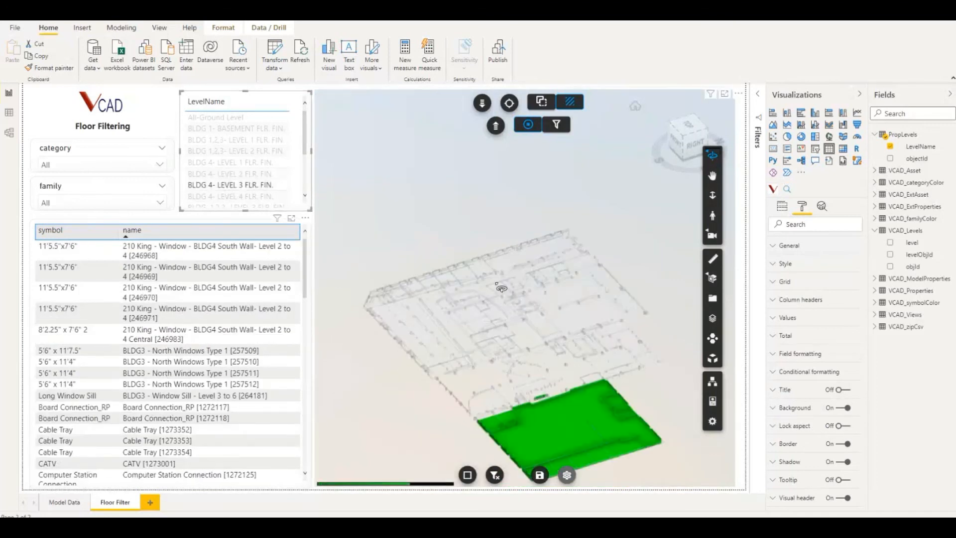
click(243, 150)
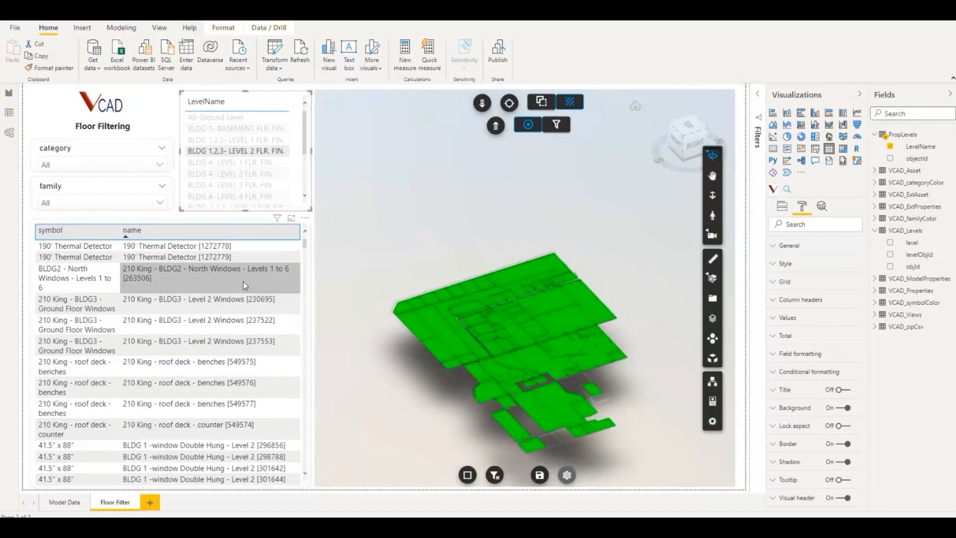
click(243, 151)
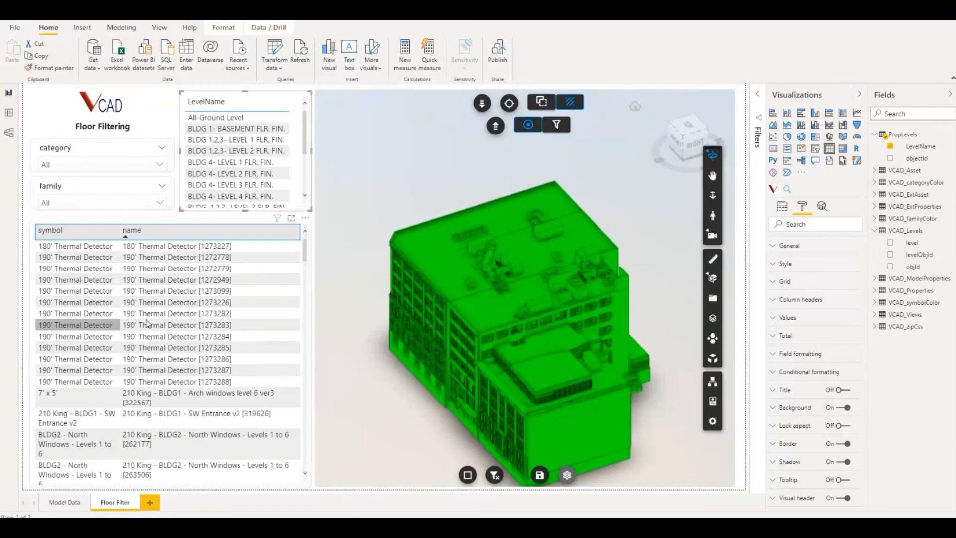
Isolate floors from the 190' Thermal Detector rows 1273226, 1273286, 1273285 and 1273283 in turn, ending with rows 1273283 to 1273285 selected together
click(100, 303)
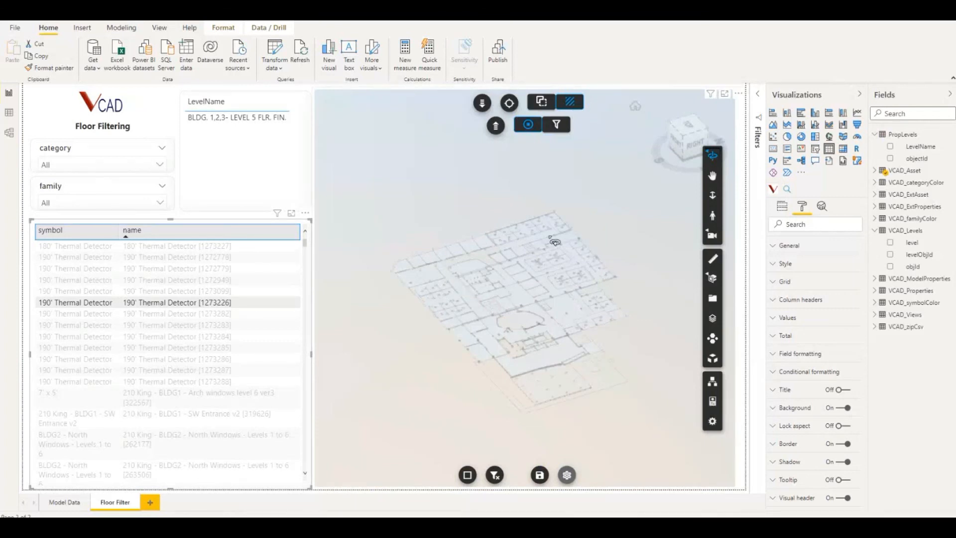
click(144, 359)
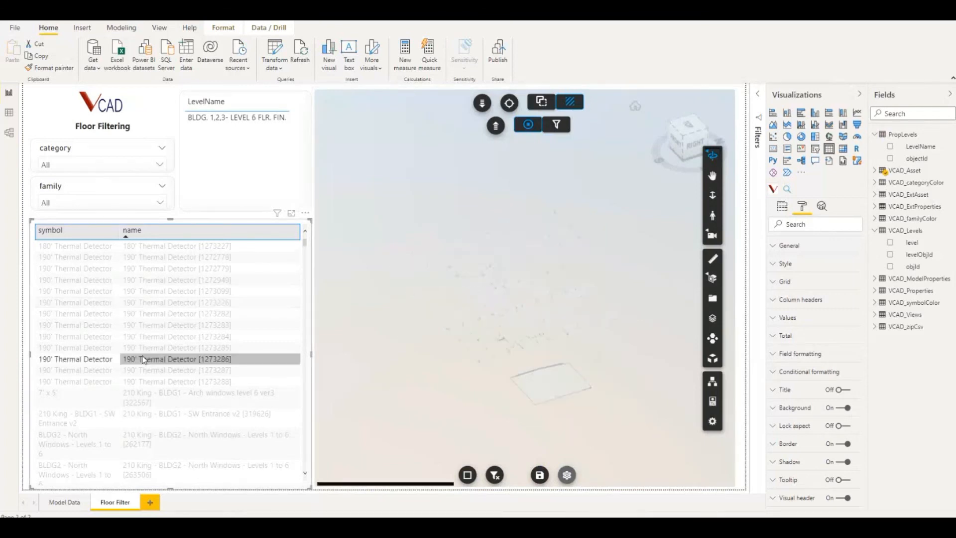
click(155, 348)
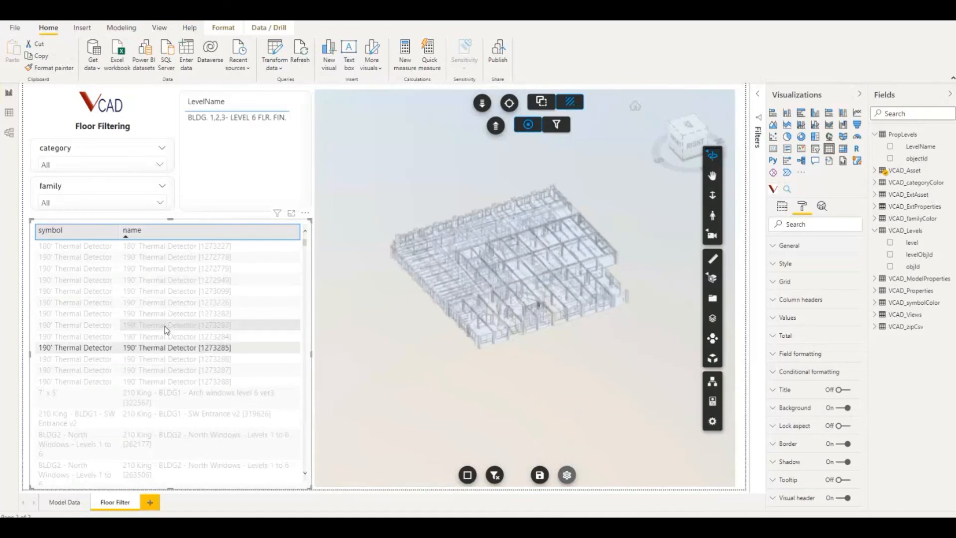
click(167, 326)
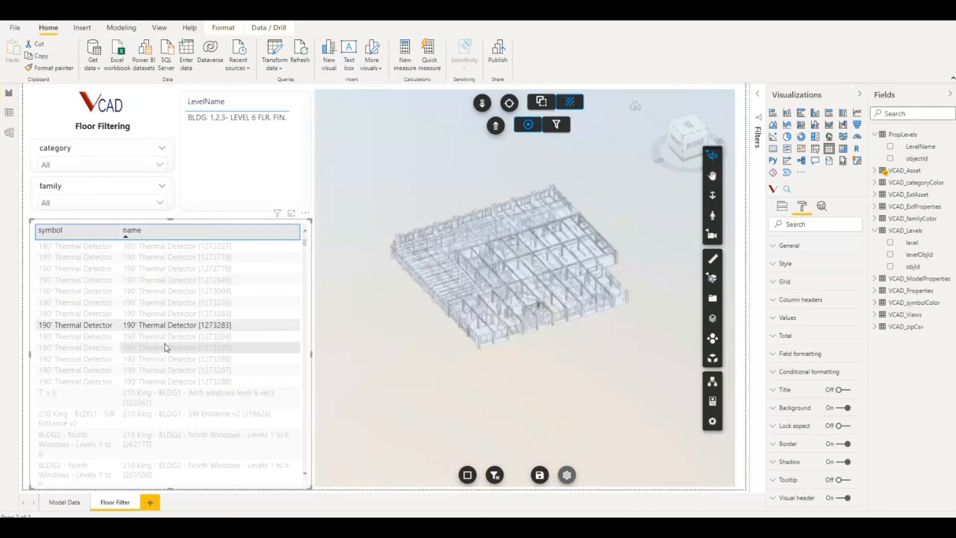
ctrl+click(167, 346)
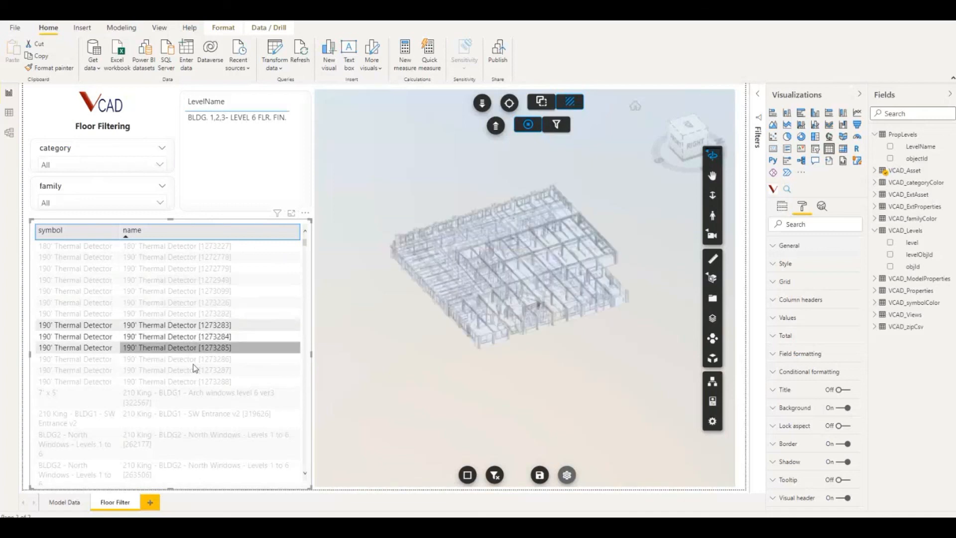
Select the BLDG2 Windows - Level 3 to 6 element 230682 in the table and examine its location in the 3D model
scroll(202, 399, down, 3)
scroll(202, 399, down, 3)
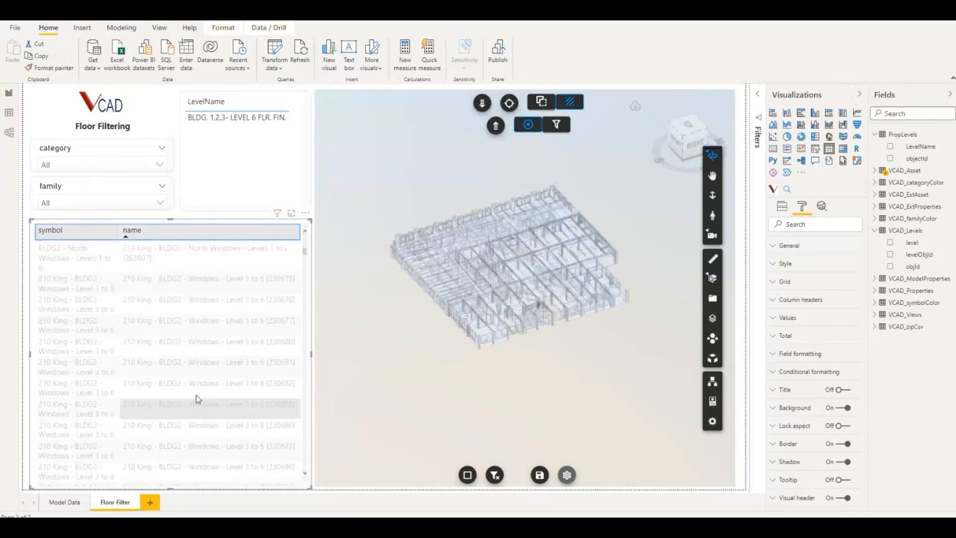
click(195, 392)
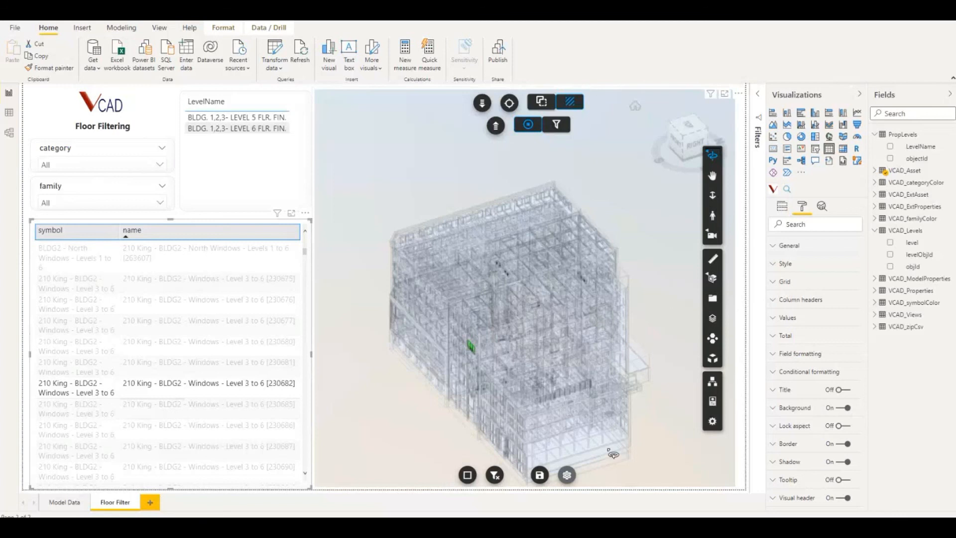
scroll(495, 390, up, 3)
scroll(495, 391, up, 5)
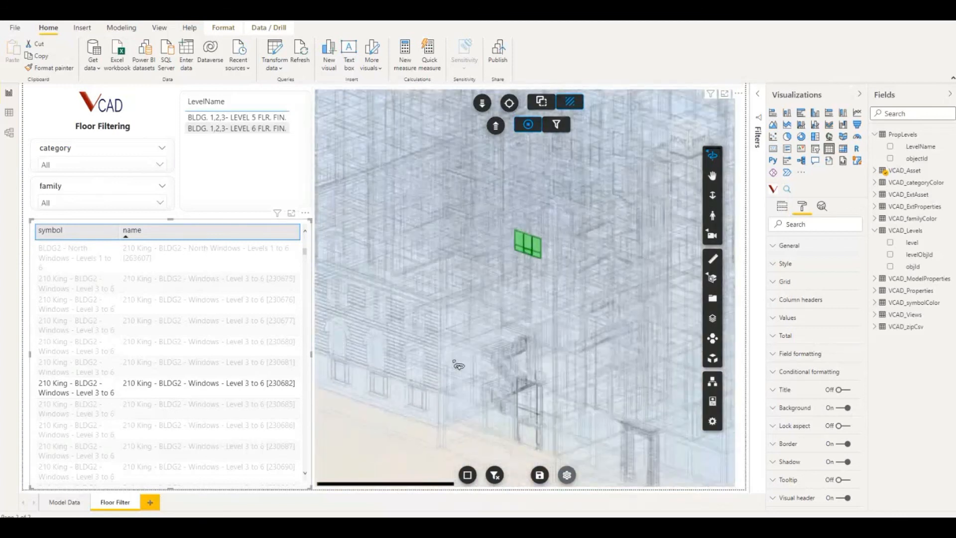
scroll(458, 365, down, 5)
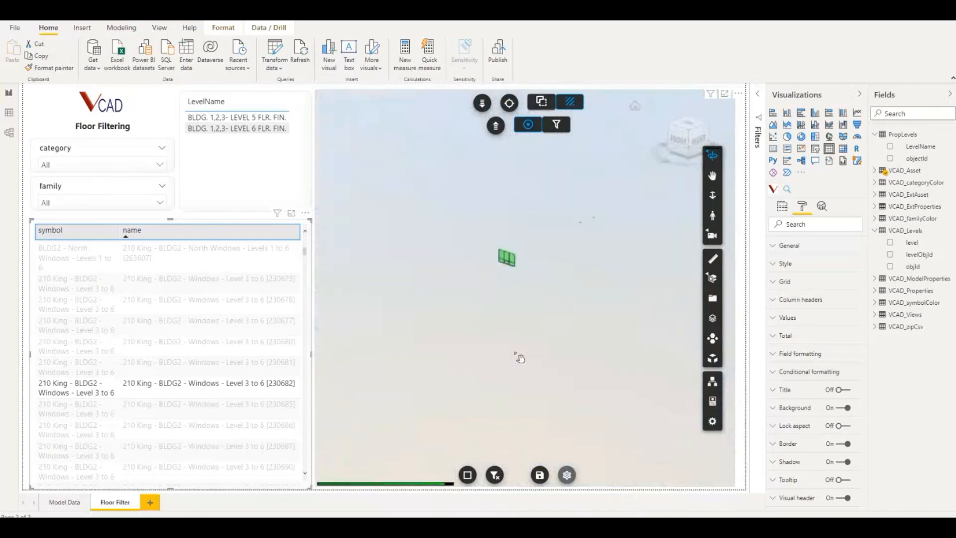
drag(569, 334, 532, 364)
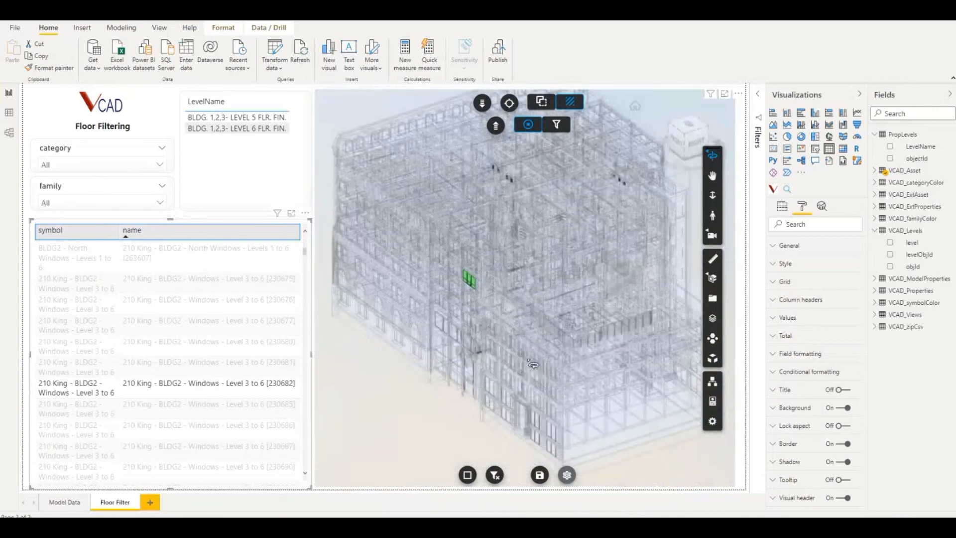